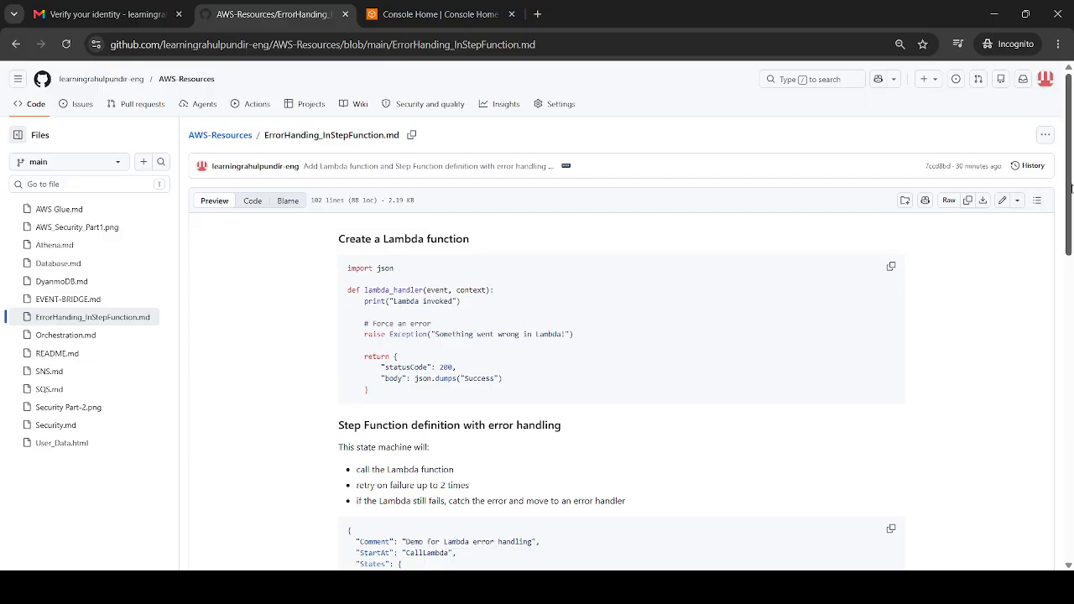
# Review the Step Function definition in the GitHub guide, then open Lambda's function creation form in the AWS console
pyautogui.moveTo(1072, 192); pyautogui.dragTo(1072, 305)
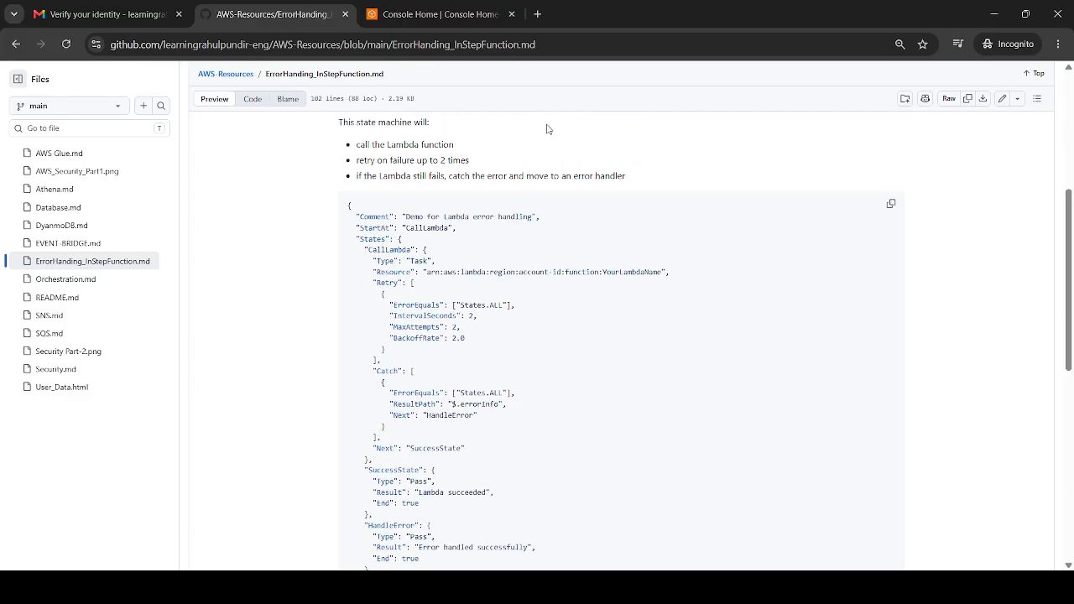
pyautogui.click(447, 9)
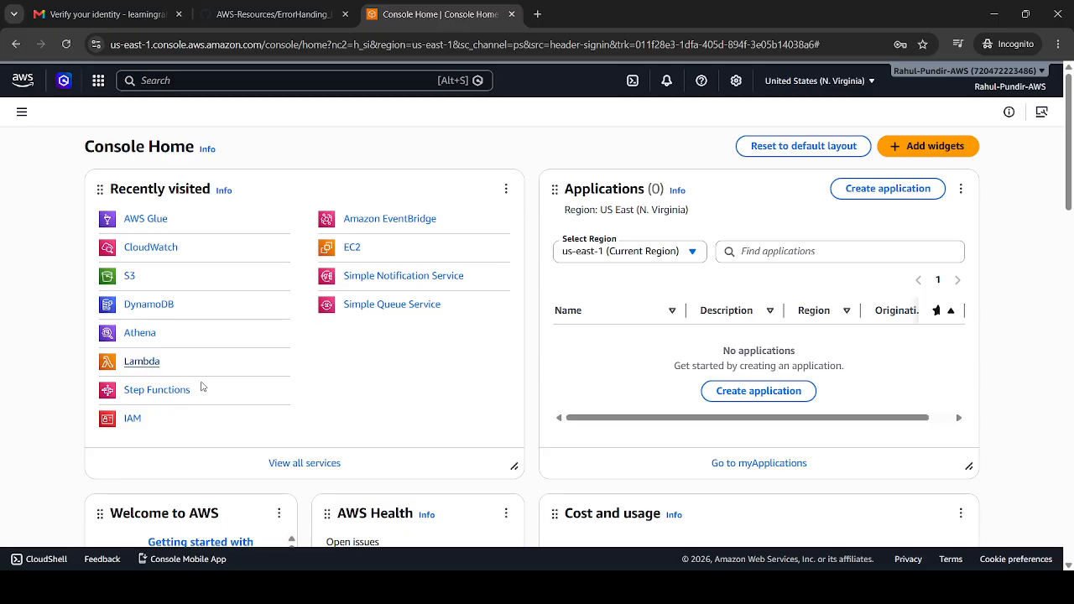
pyautogui.click(571, 5)
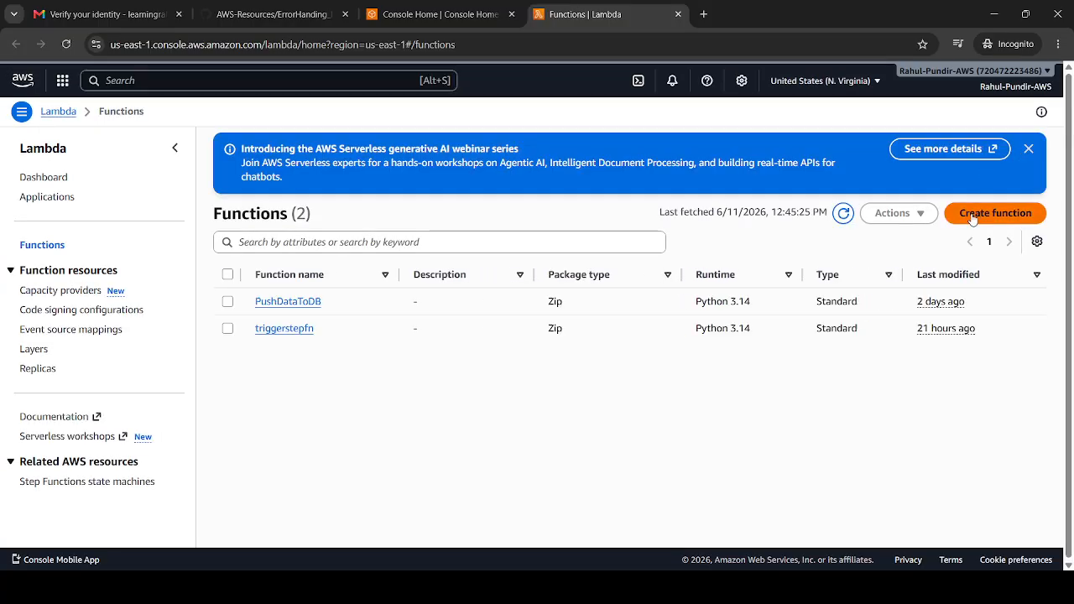
pyautogui.click(974, 216)
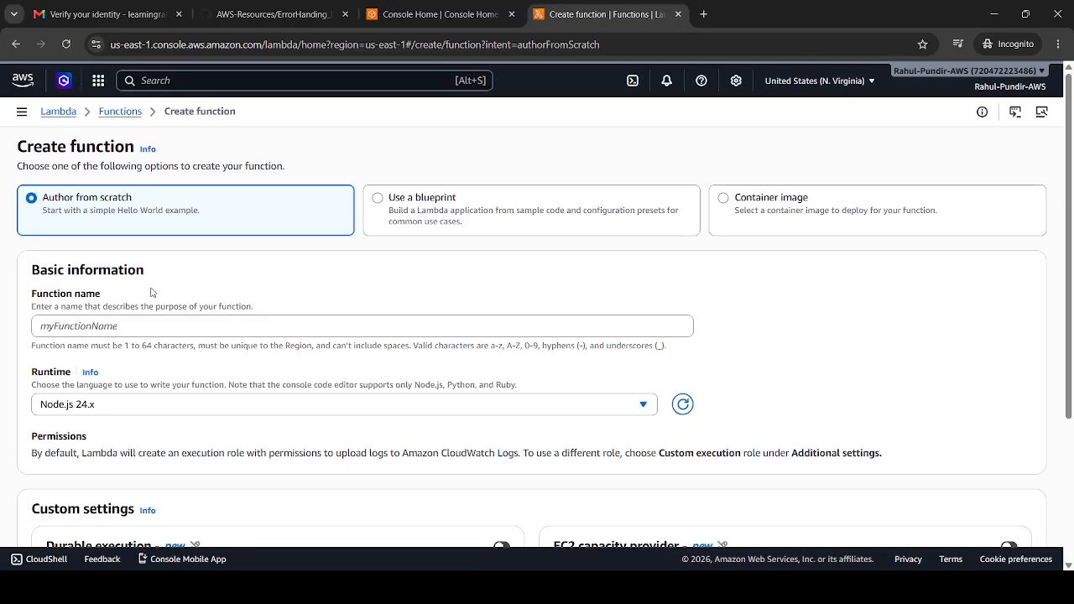
# Create a Lambda function from scratch named RaiseExceptionFn with the Python 3.14 runtime and dismiss the getting-started dialog
pyautogui.click(117, 325)
pyautogui.write('Raise')
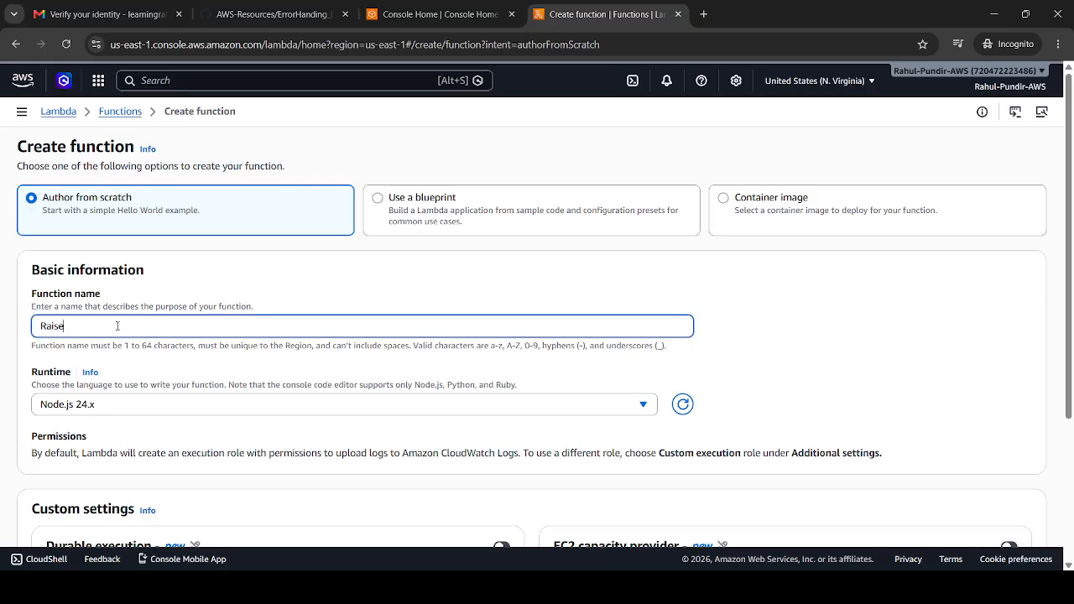
pyautogui.write('ExceptionF')
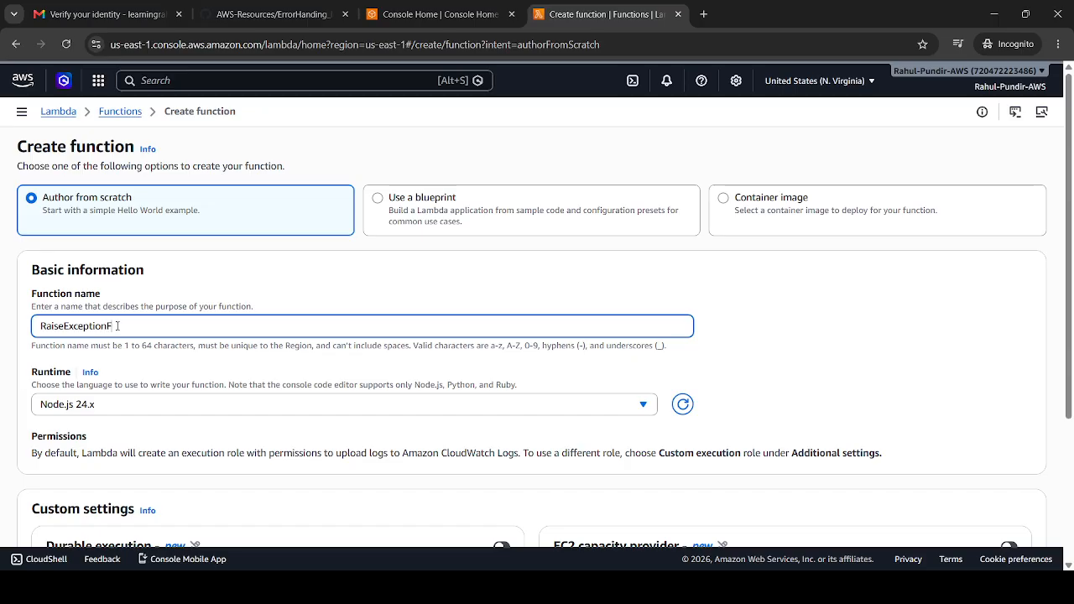
pyautogui.write('r')
pyautogui.click(131, 410)
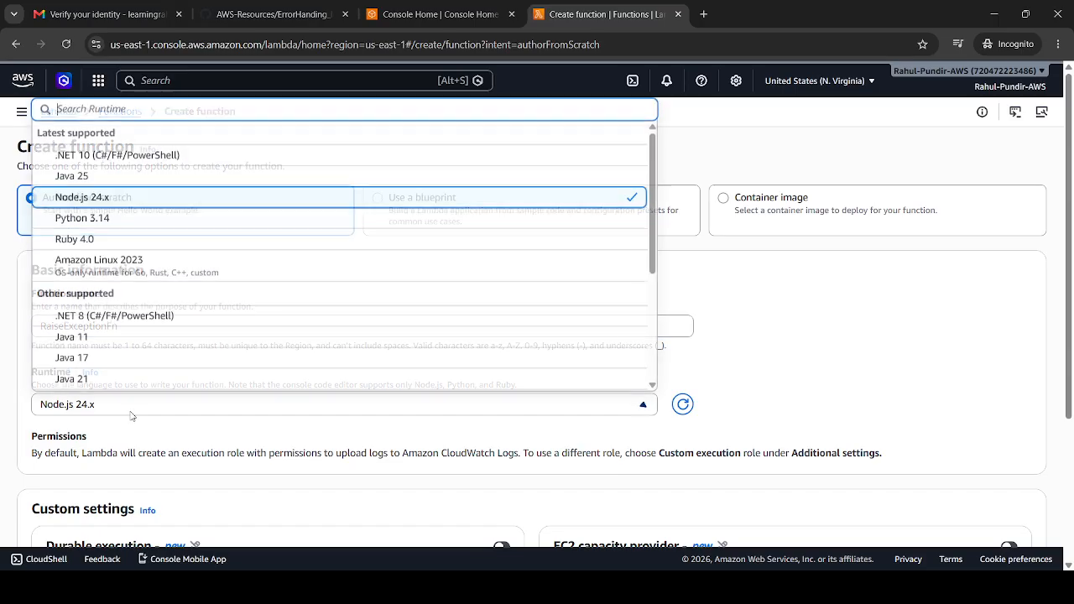
pyautogui.click(204, 219)
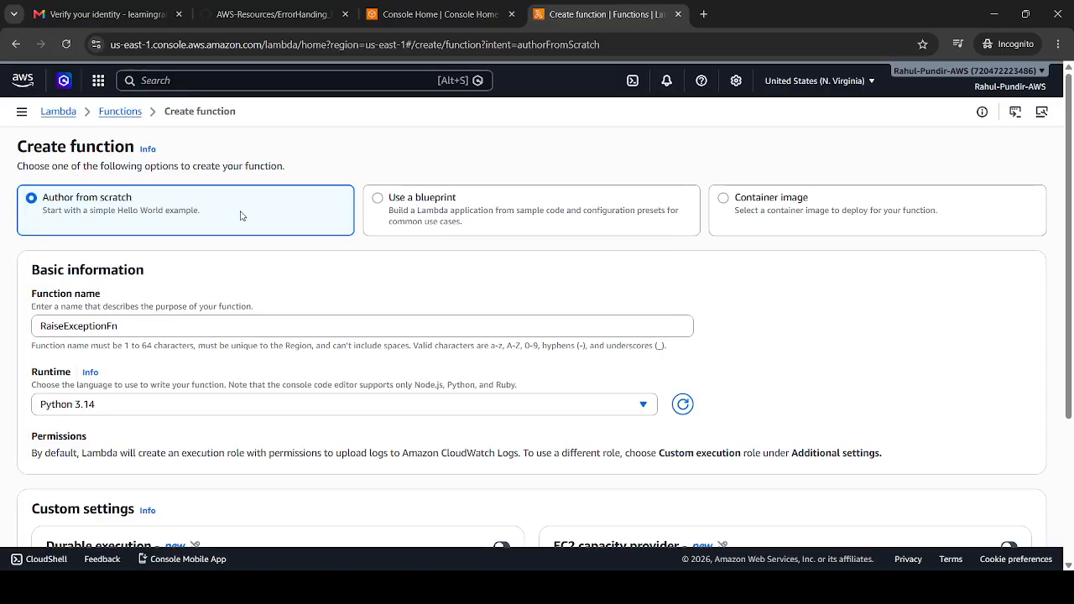
pyautogui.moveTo(1069, 179); pyautogui.dragTo(1068, 353)
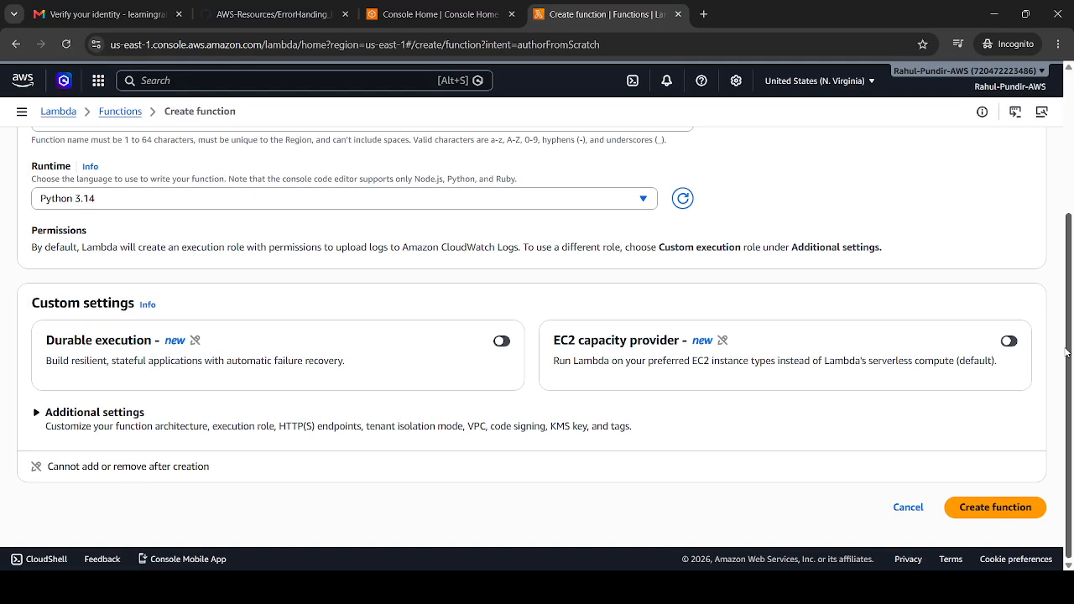
pyautogui.click(984, 509)
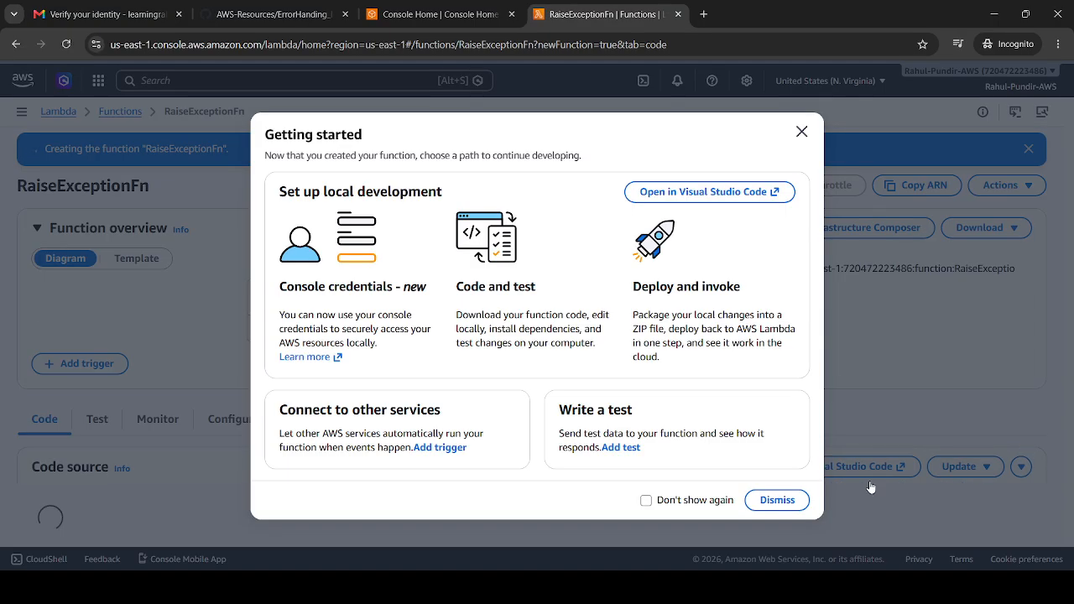
pyautogui.click(795, 132)
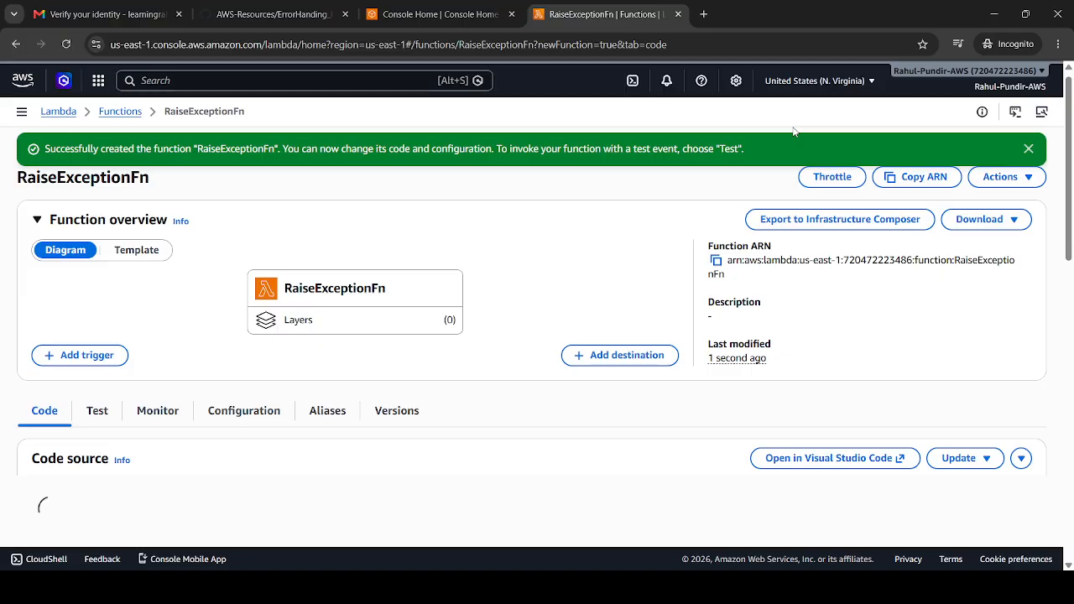
# Clear all the default code from lambda_function.py in the RaiseExceptionFn code source
pyautogui.moveTo(1071, 102); pyautogui.dragTo(1073, 192)
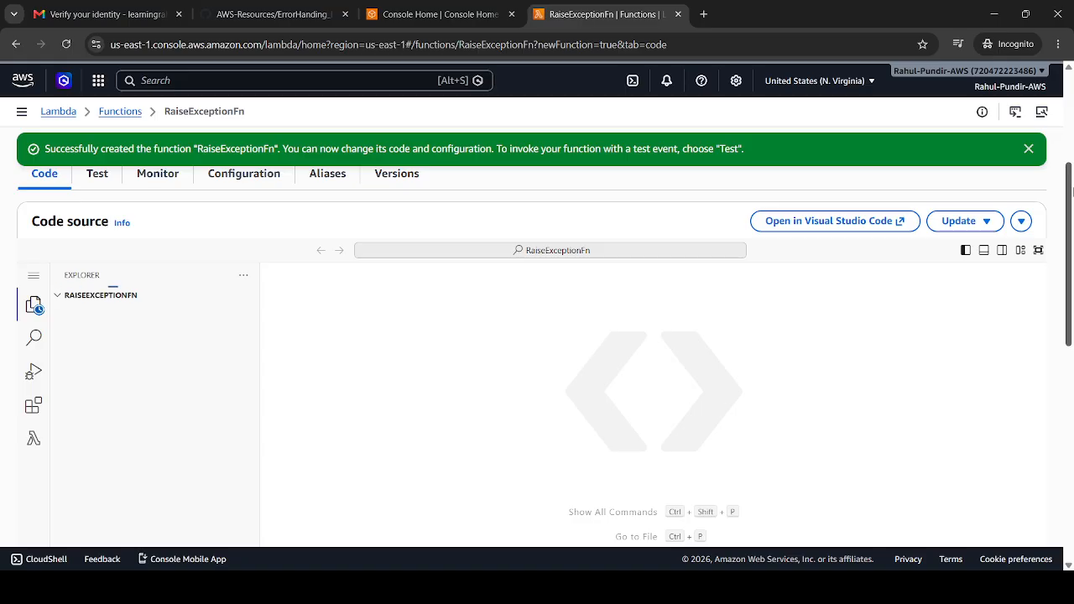
pyautogui.moveTo(1072, 192); pyautogui.dragTo(1063, 219)
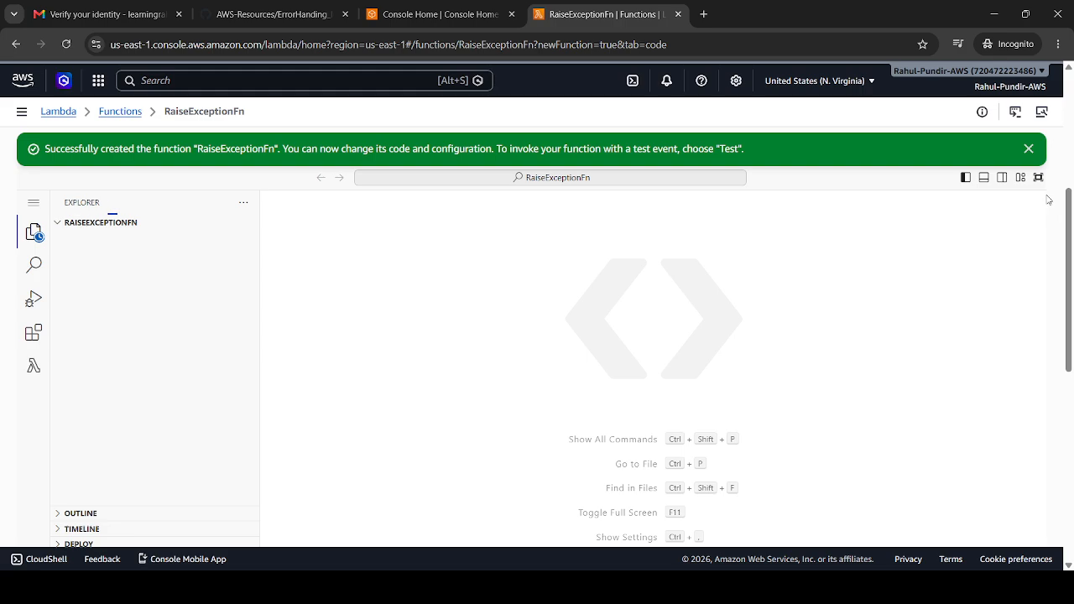
pyautogui.scroll(3, 1031, 149)
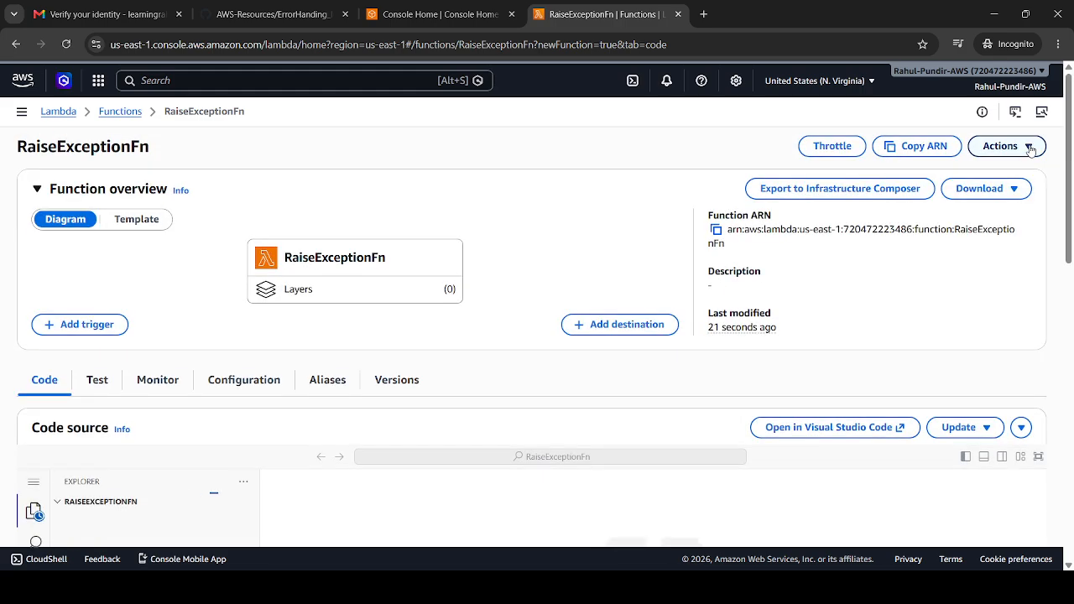
pyautogui.moveTo(1073, 154); pyautogui.dragTo(1071, 242)
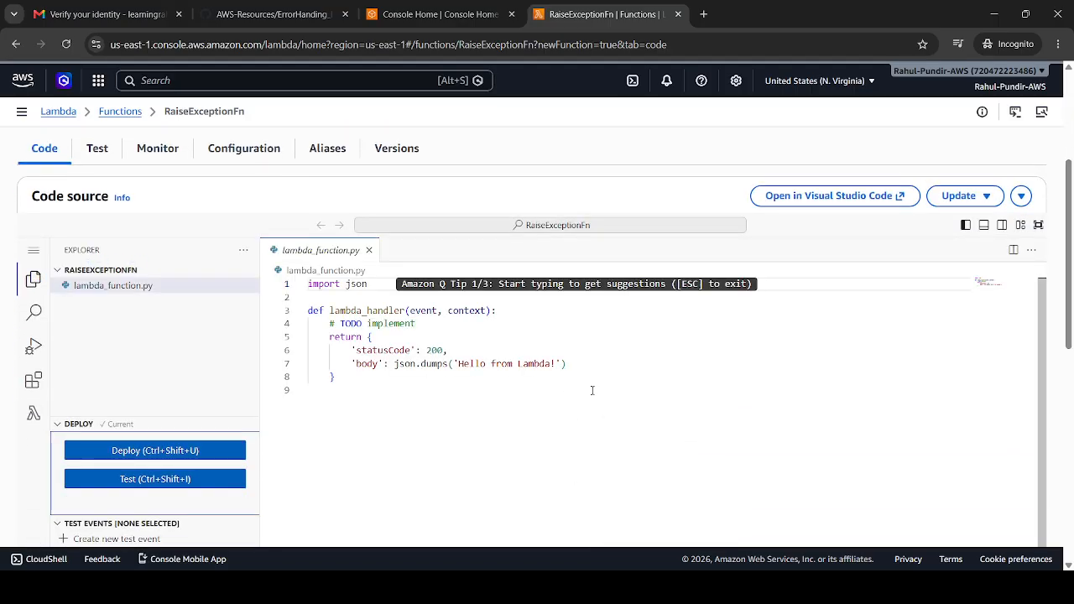
pyautogui.click(567, 396)
pyautogui.hotkey('ctrl', 'a')
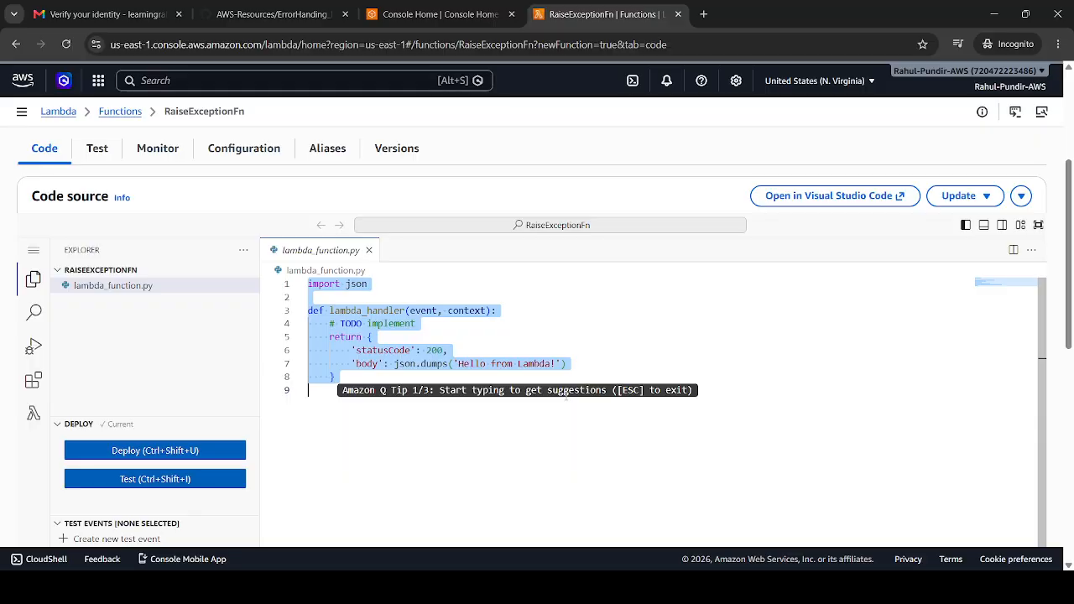
pyautogui.press('BackSpace')
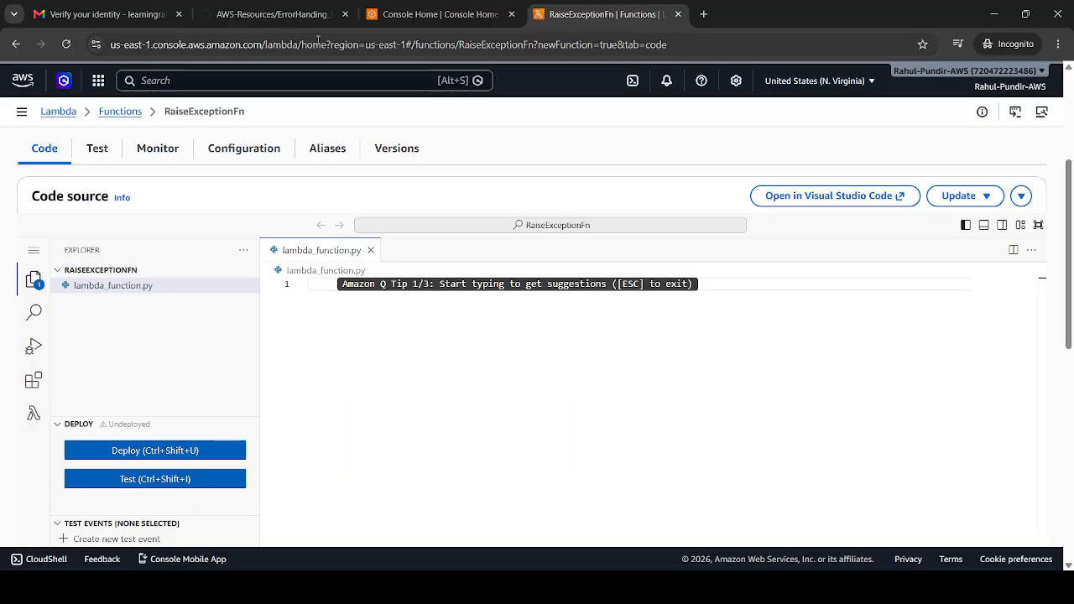
# Copy the Lambda handler sample from the GitHub guide into lambda_function.py and deploy the function
pyautogui.click(294, 10)
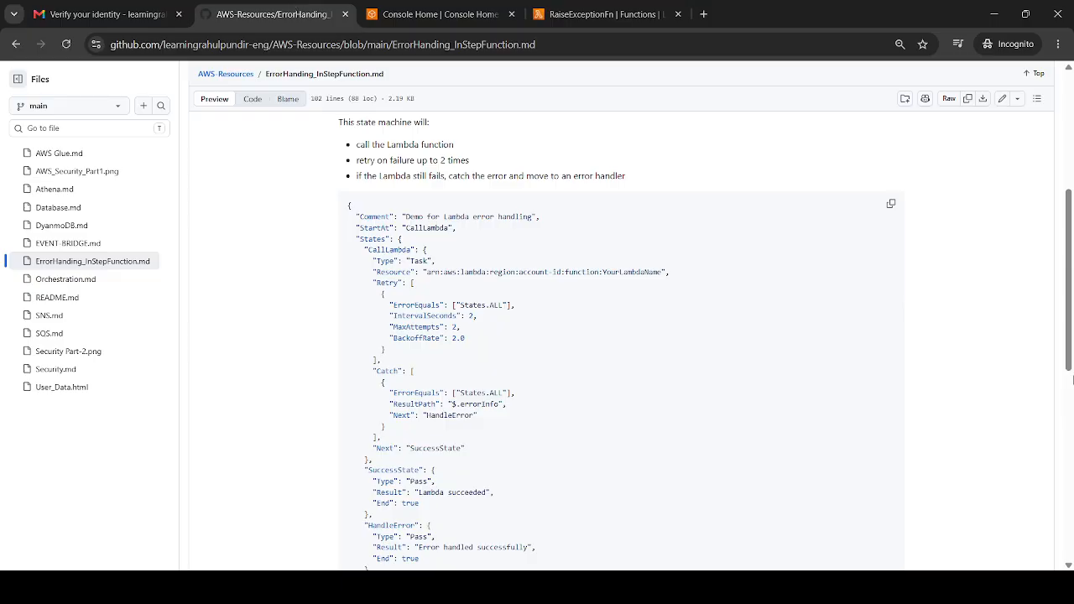
pyautogui.scroll(5, 1071, 166)
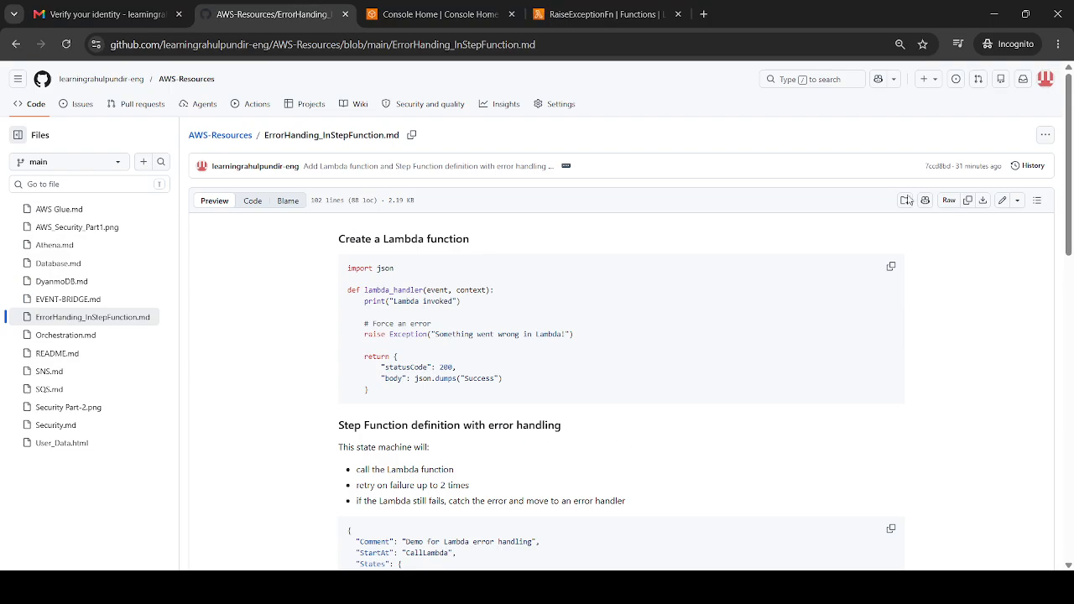
pyautogui.click(894, 268)
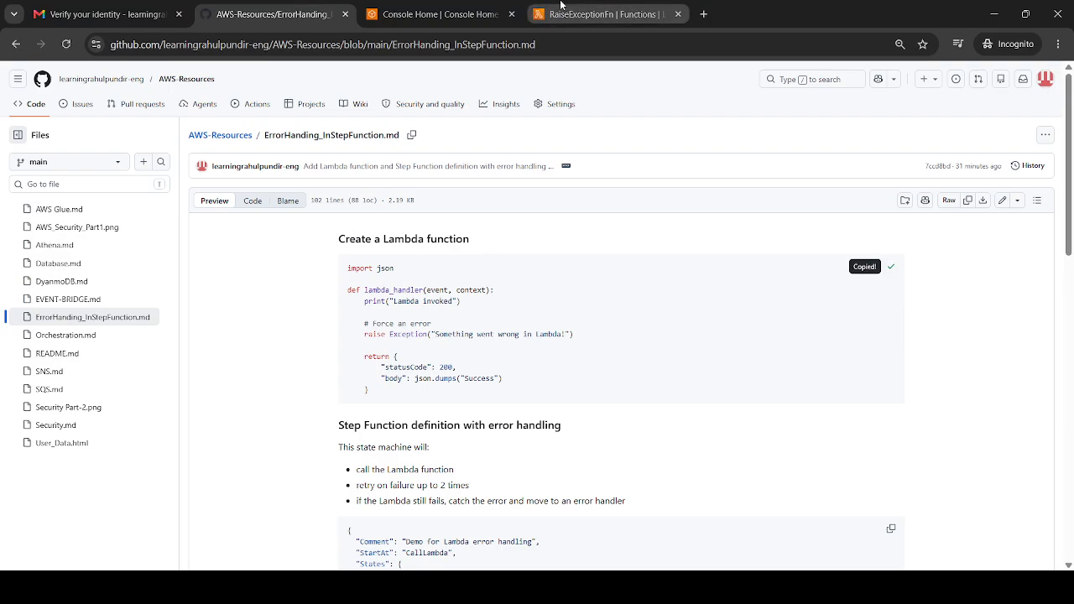
pyautogui.click(600, 14)
pyautogui.hotkey('ctrl', 'v')
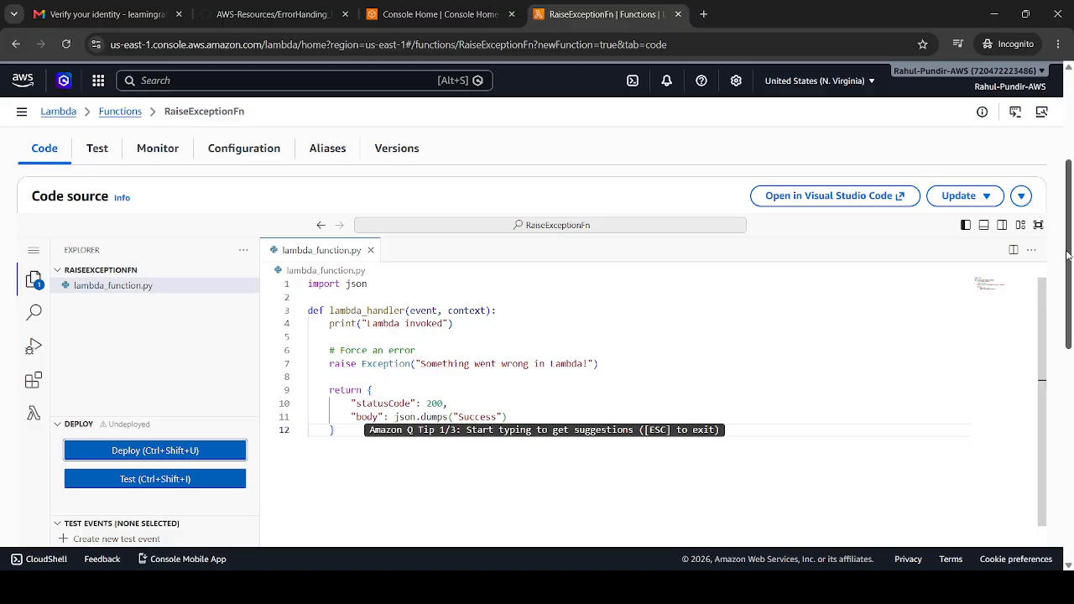
pyautogui.moveTo(1068, 256); pyautogui.dragTo(1068, 298)
pyautogui.hotkey('ctrl', 'shift', 'u')
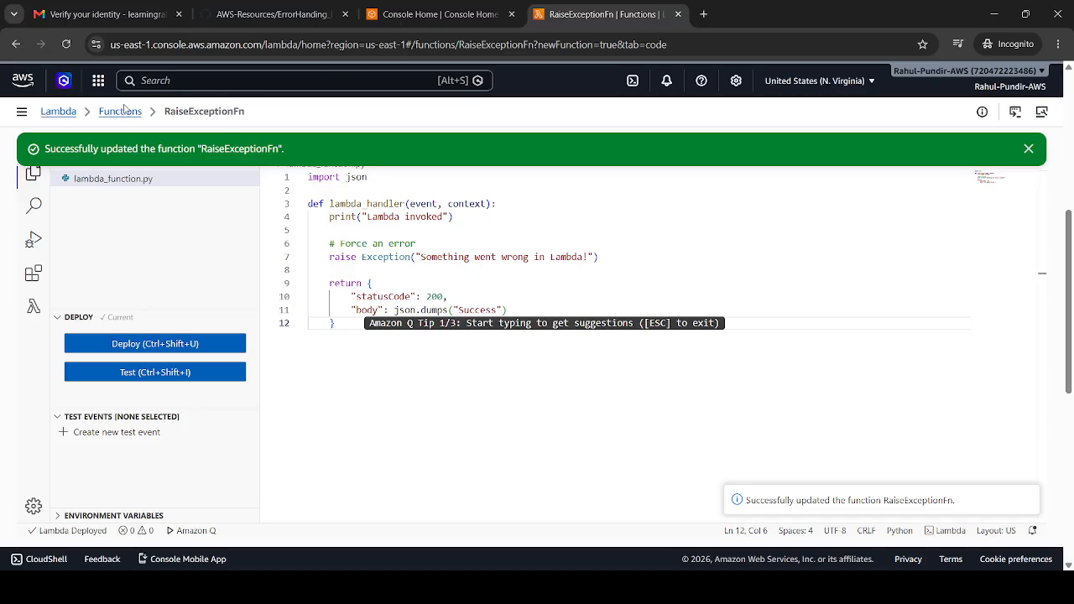
# Start a new blank Standard state machine in Step Functions and enter the name ErrorInStepFunction
pyautogui.click(422, 9)
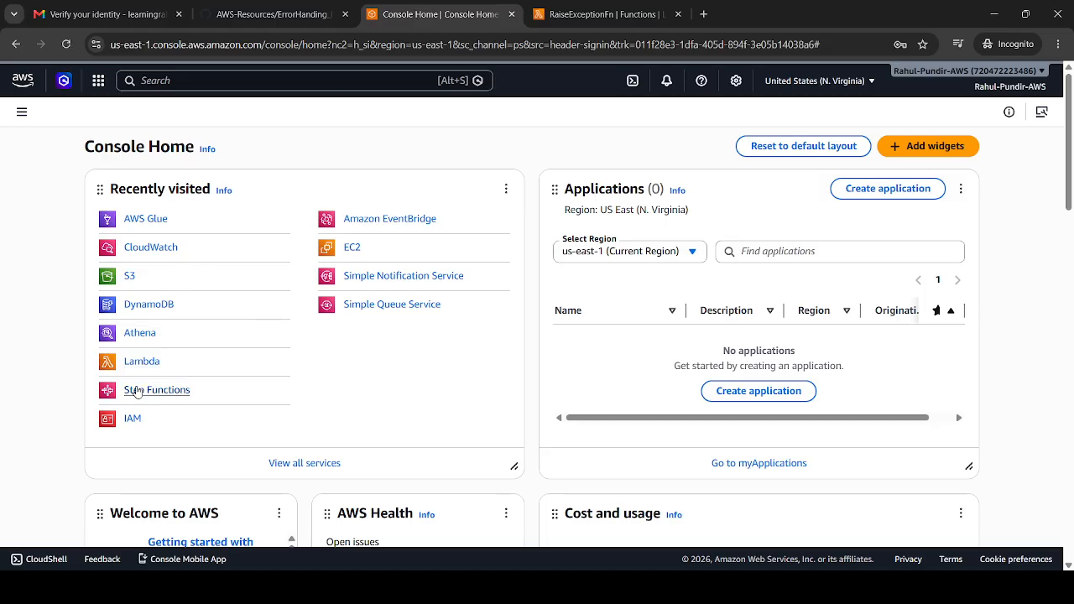
pyautogui.click(138, 391)
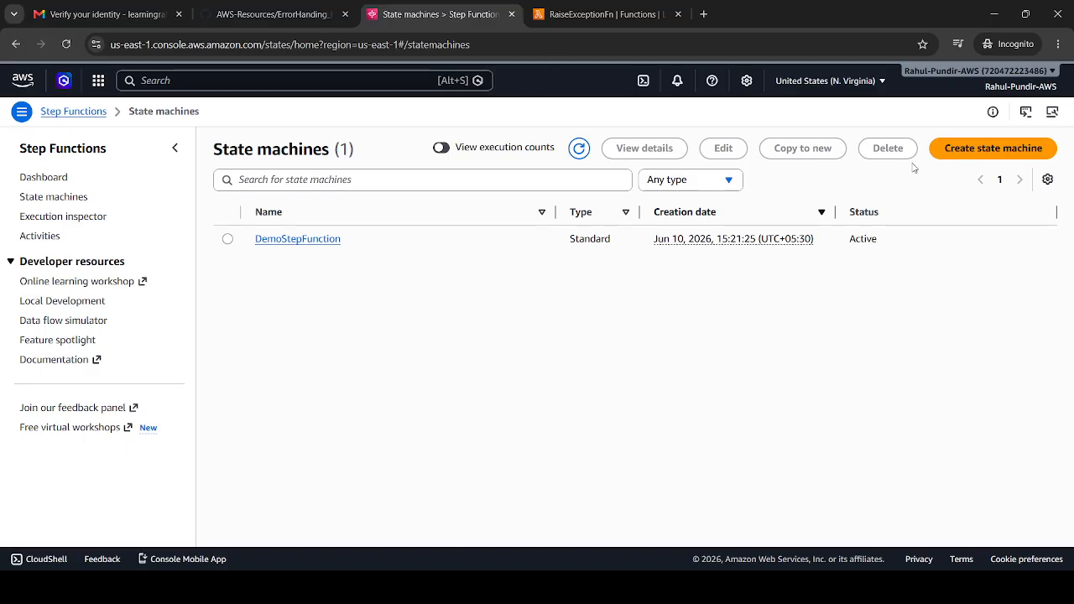
pyautogui.click(973, 145)
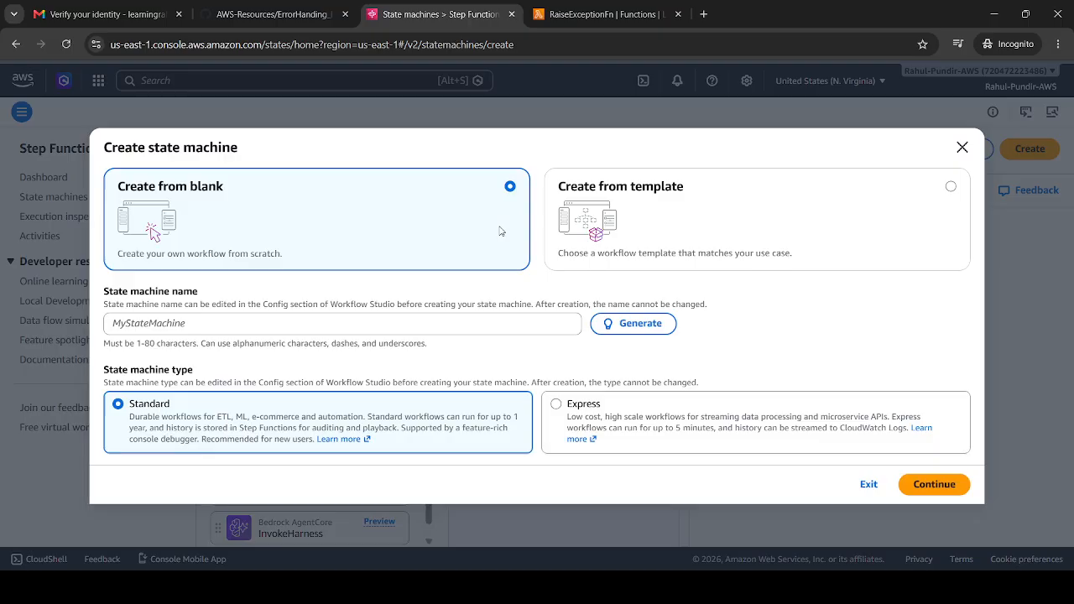
pyautogui.click(373, 316)
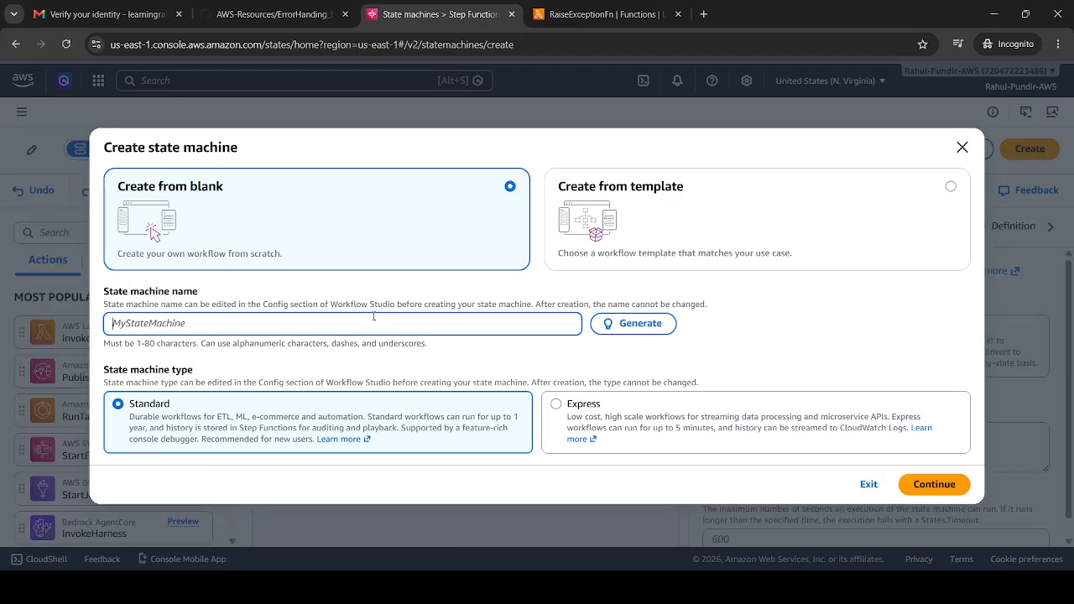
pyautogui.write('Error')
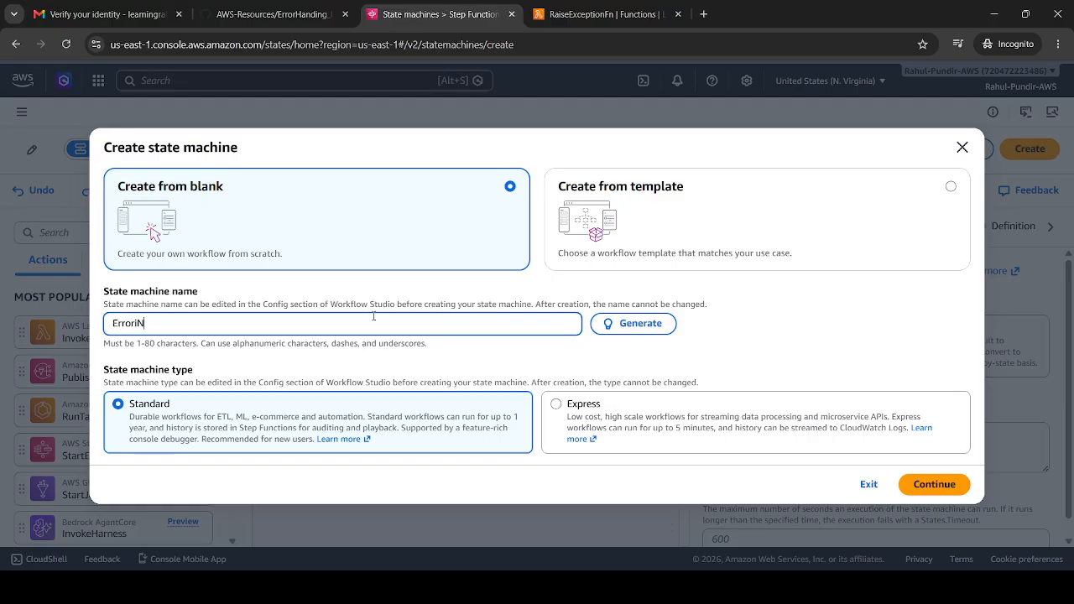
pyautogui.write('I')
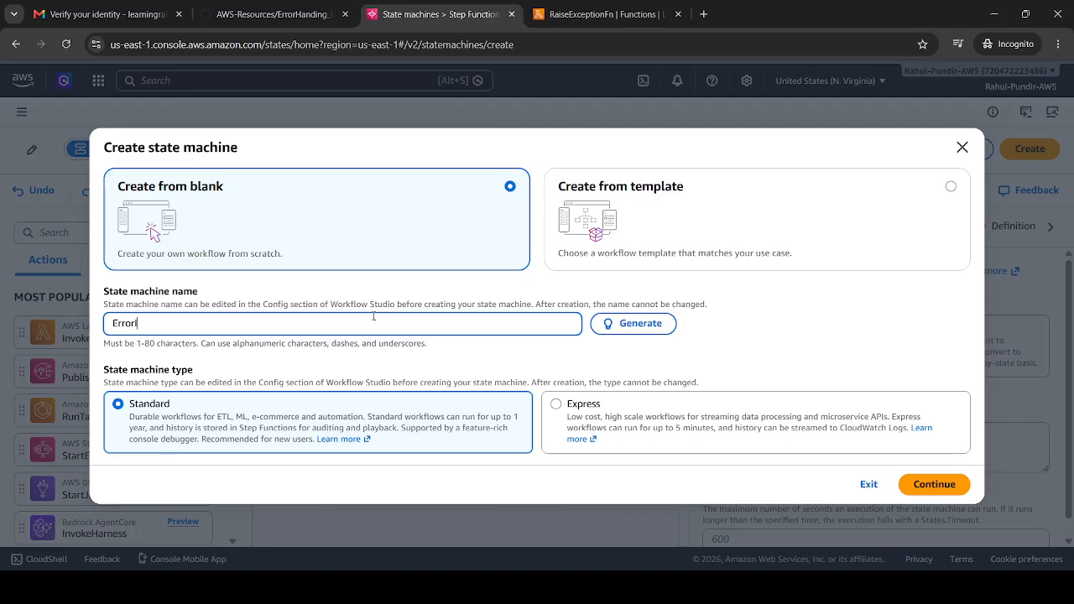
pyautogui.write('nStepFunction')
# Change the state machine name to ExcetpionInStepFunction and continue to the workflow editor
pyautogui.click(132, 323)
pyautogui.press('BackSpace')
pyautogui.press('BackSpace')
pyautogui.press('BackSpace')
pyautogui.press('BackSpace')
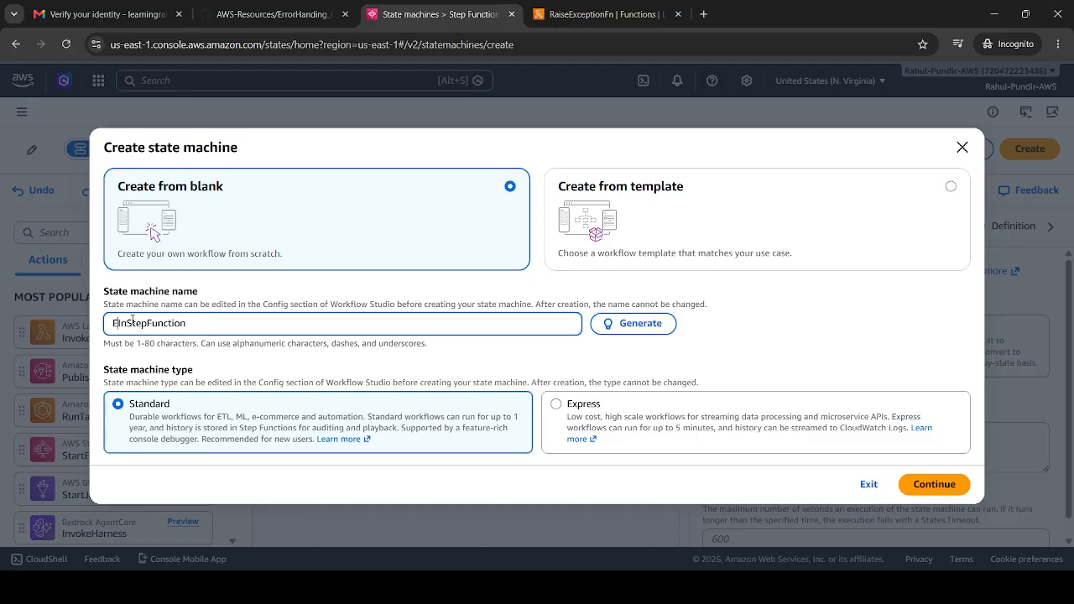
pyautogui.write('x')
pyautogui.press('BackSpace')
pyautogui.write('X')
pyautogui.press('BackSpace')
pyautogui.write('xcel')
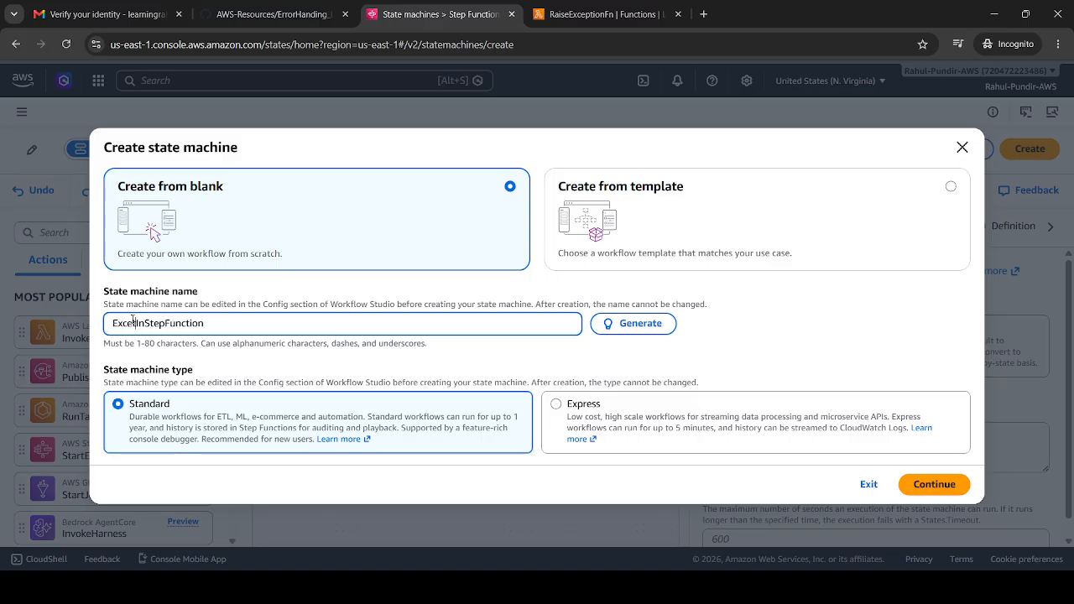
pyautogui.write('pion')
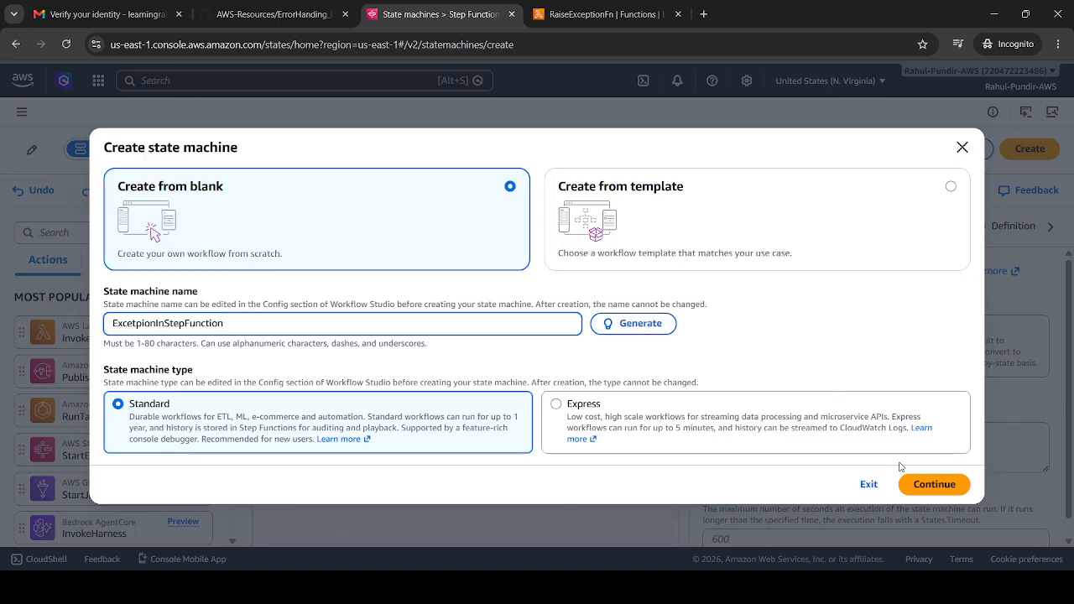
pyautogui.click(931, 484)
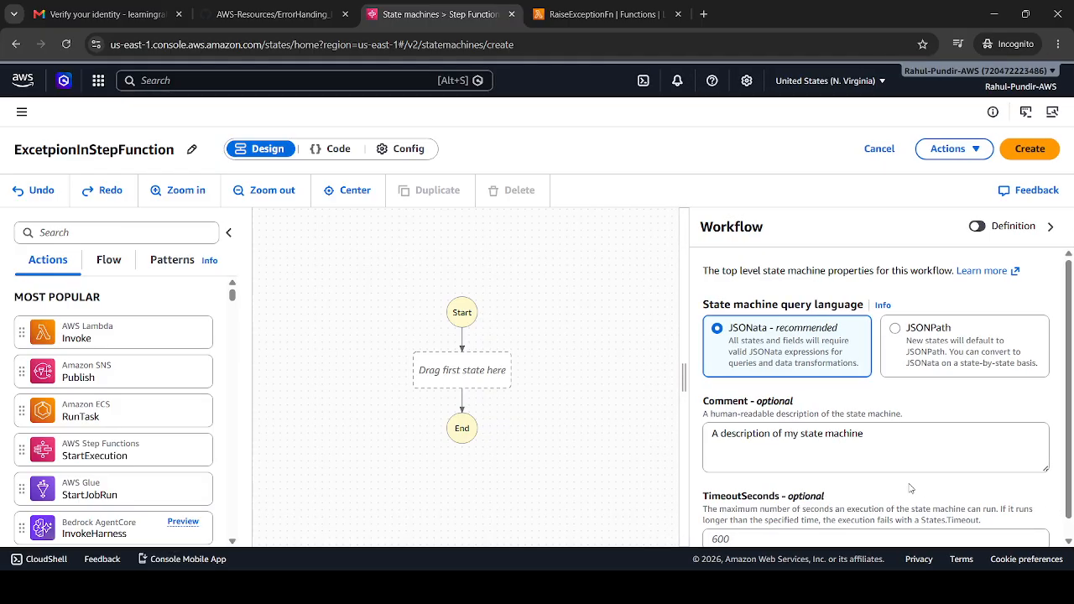
# Show the state machine's code view and copy the Step Function definition with error handling from the GitHub guide
pyautogui.click(341, 151)
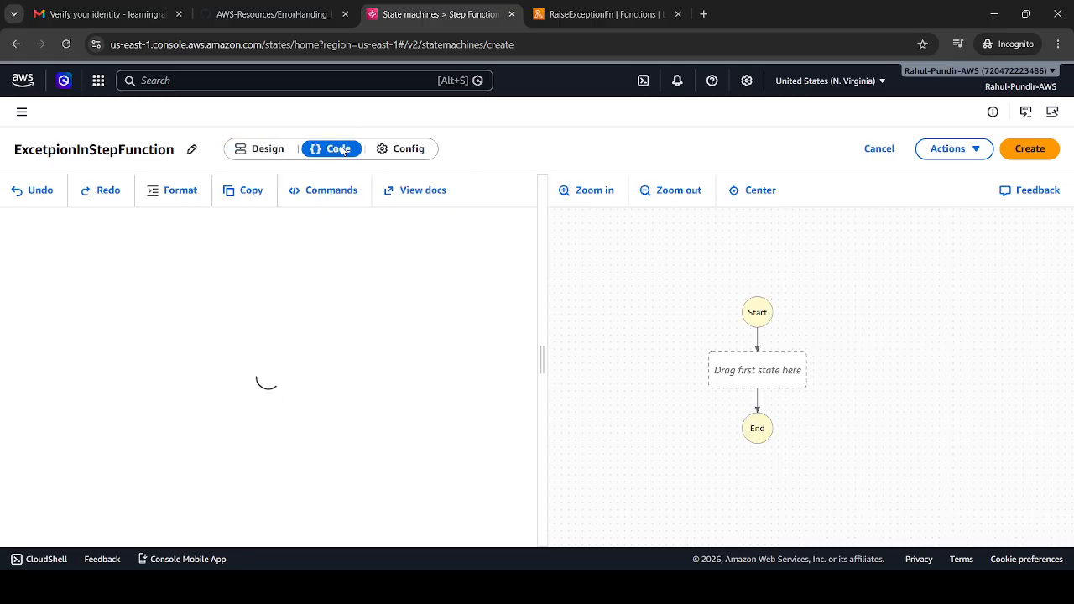
pyautogui.click(564, 15)
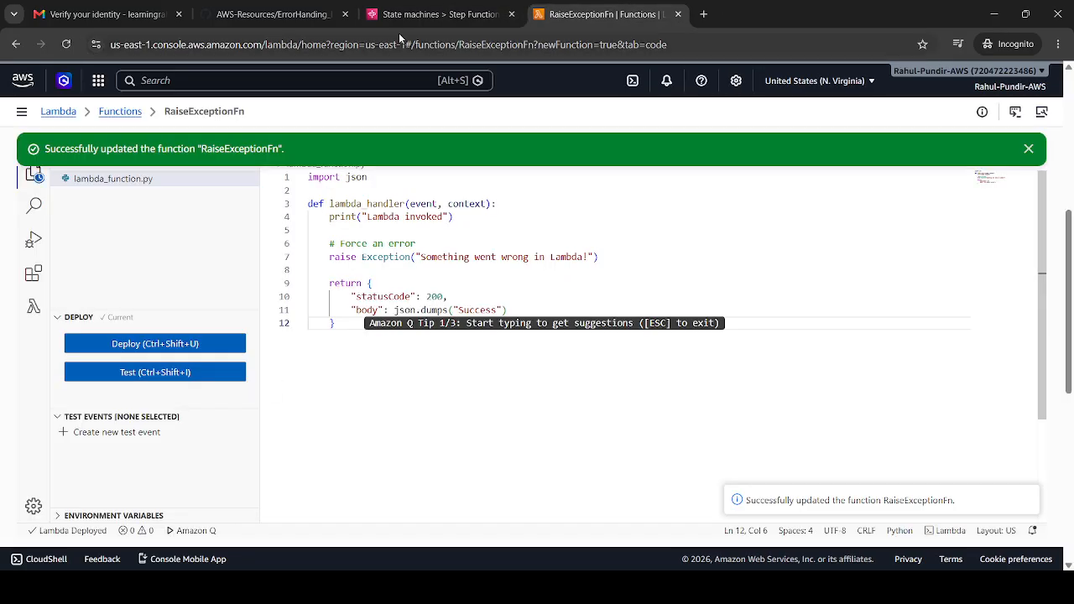
pyautogui.click(283, 10)
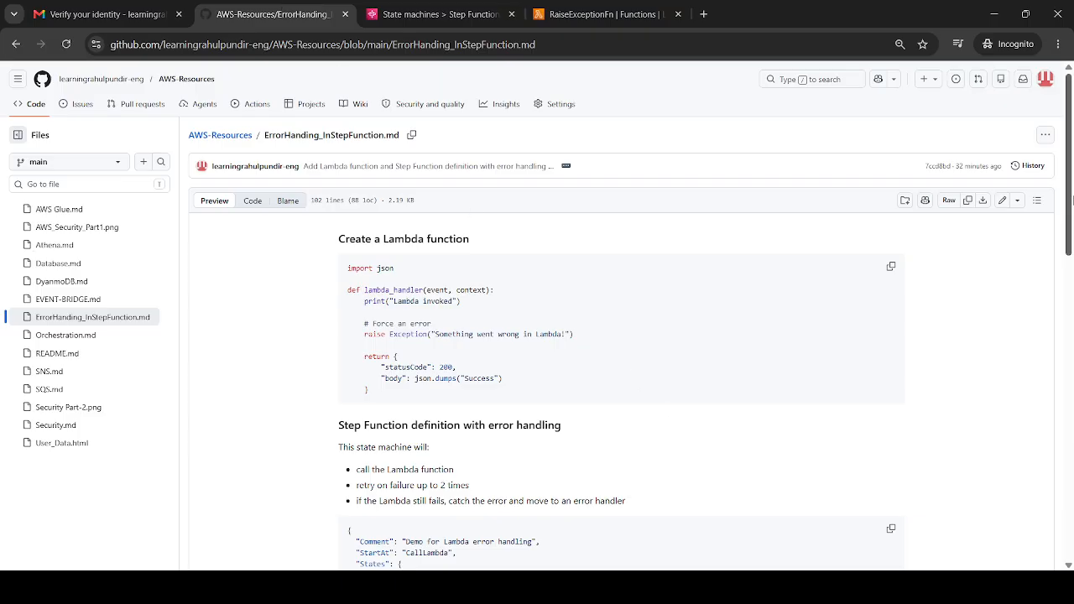
pyautogui.scroll(-3, 1072, 202)
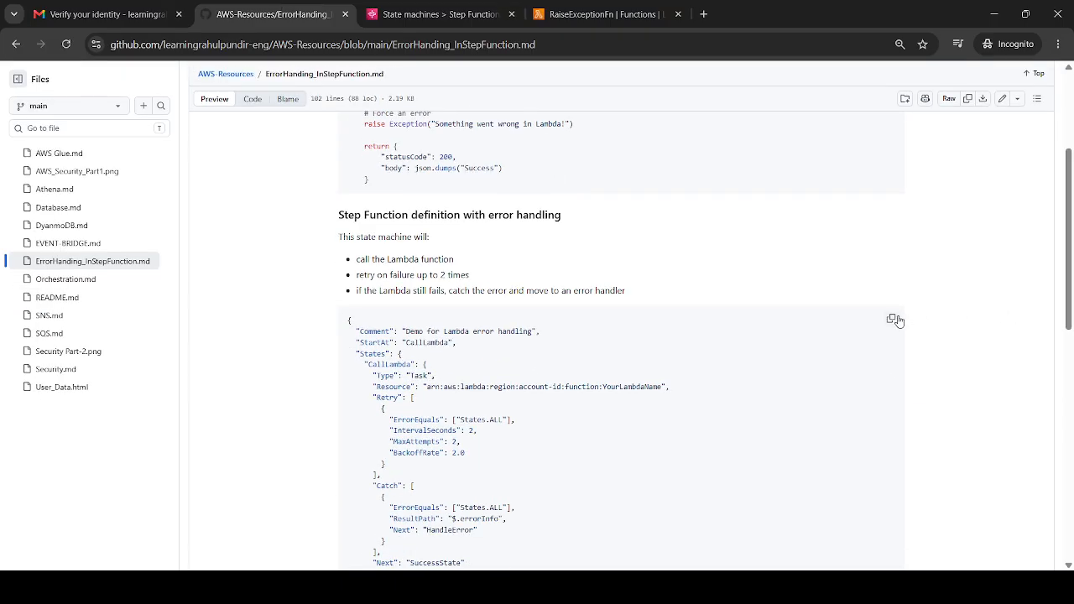
pyautogui.click(894, 321)
pyautogui.click(480, 7)
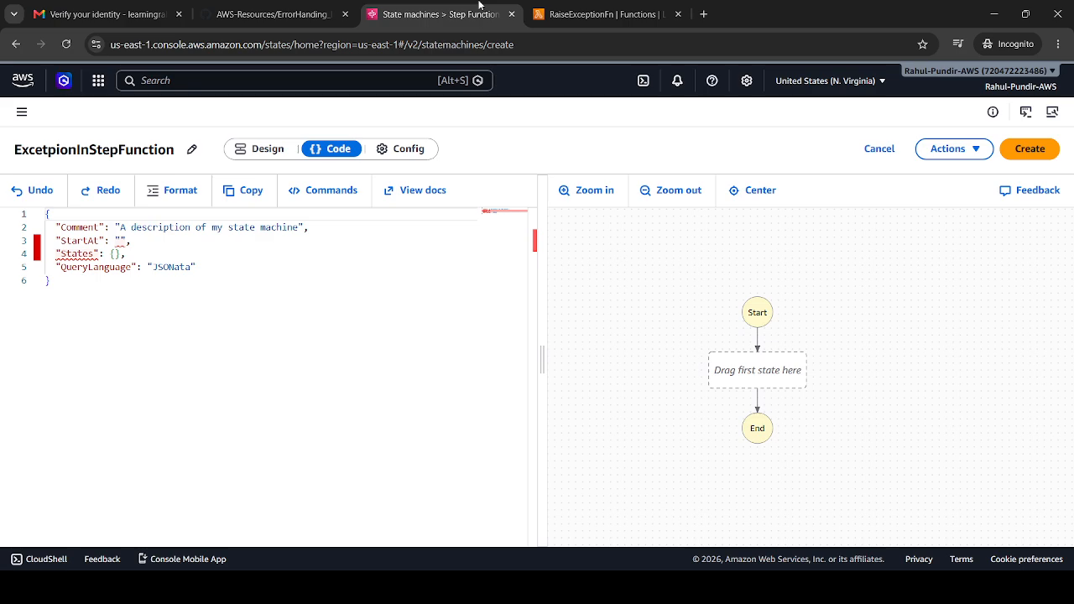
# Replace the entire default state machine code with the copied error-handling definition
pyautogui.click(258, 356)
pyautogui.hotkey('ctrl', 'a')
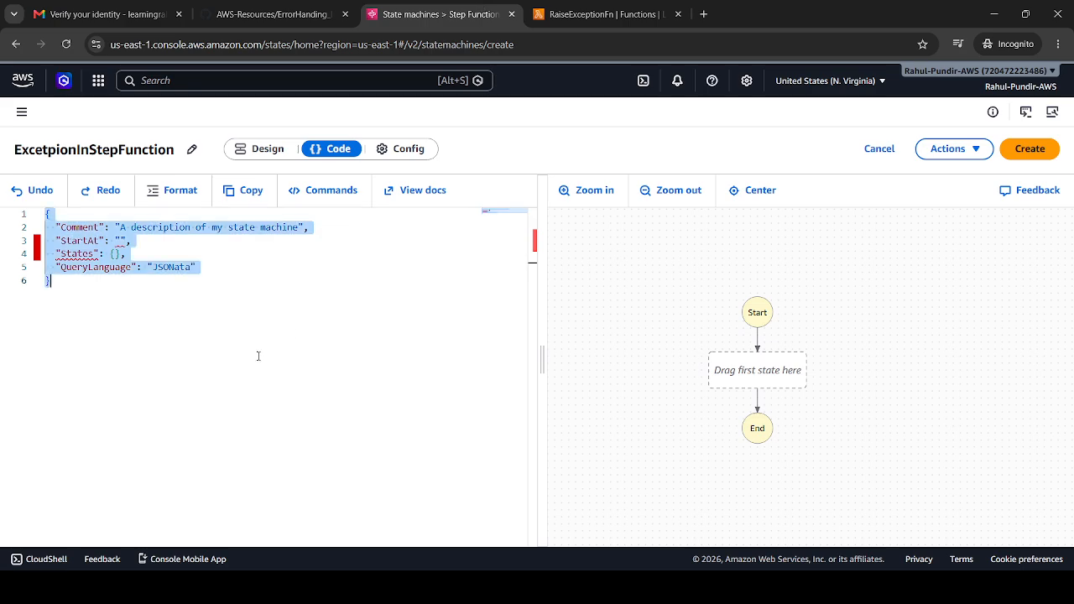
pyautogui.press('Delete')
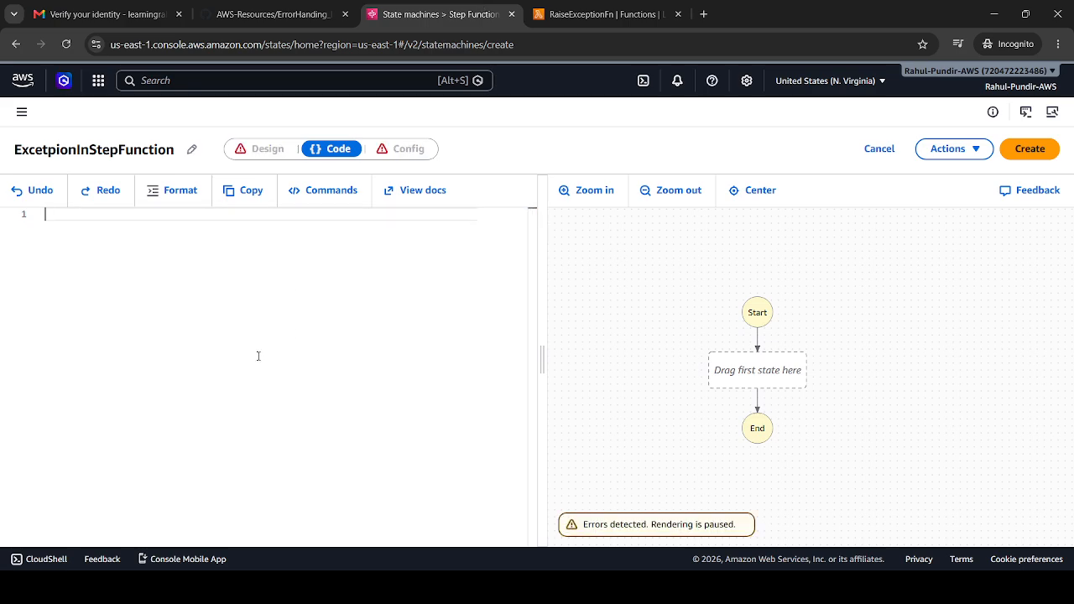
pyautogui.hotkey('ctrl', 'v')
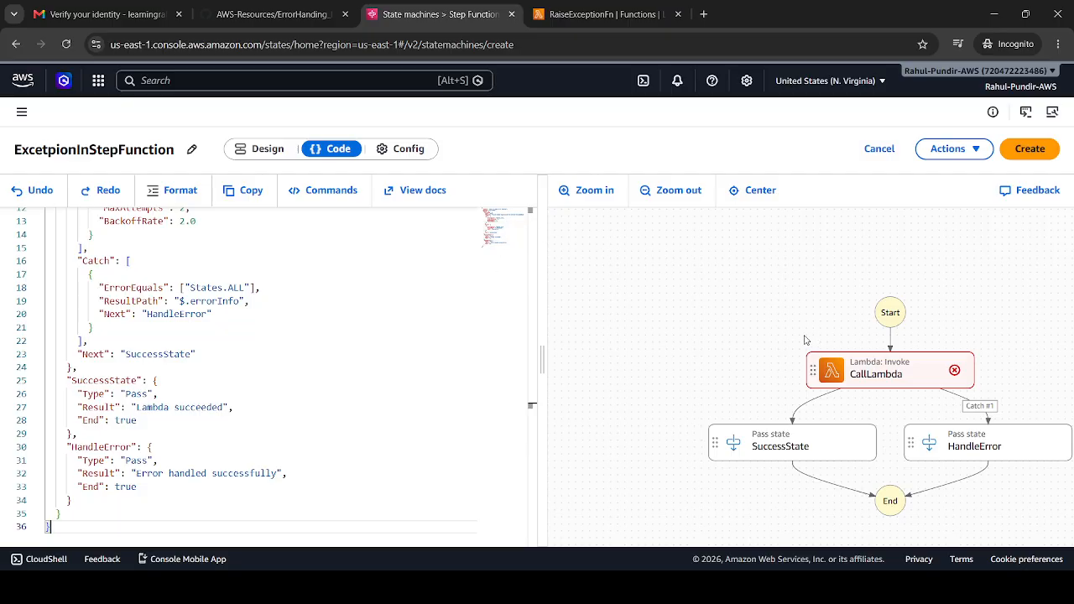
# Replace the YourLambdaName placeholder in the CallLambda resource ARN with the function name RaiseExceptionFn
pyautogui.scroll(4, 493, 224)
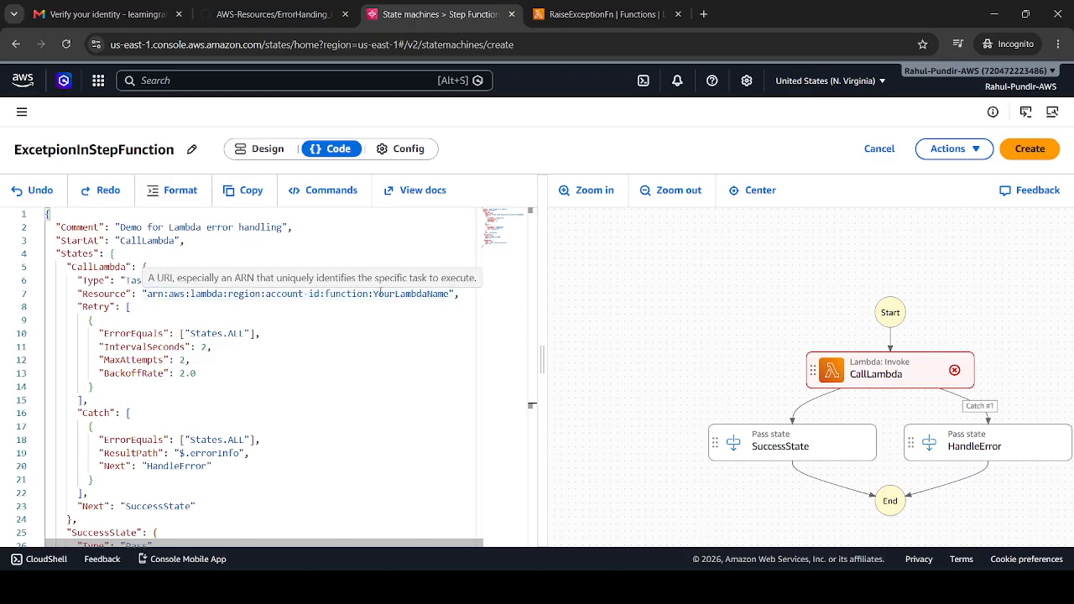
pyautogui.doubleClick(410, 293)
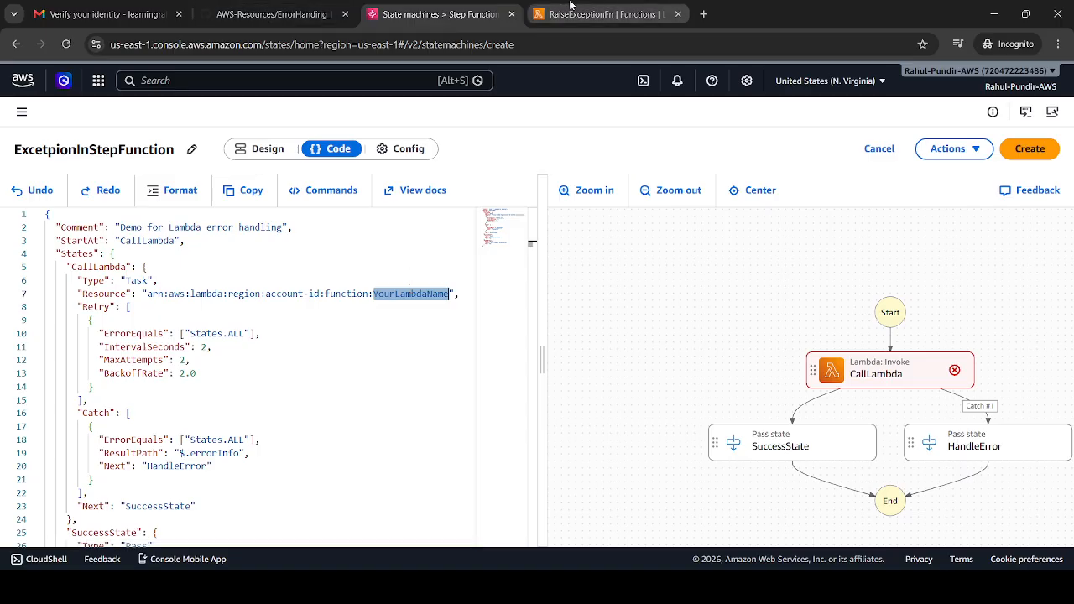
pyautogui.click(600, 14)
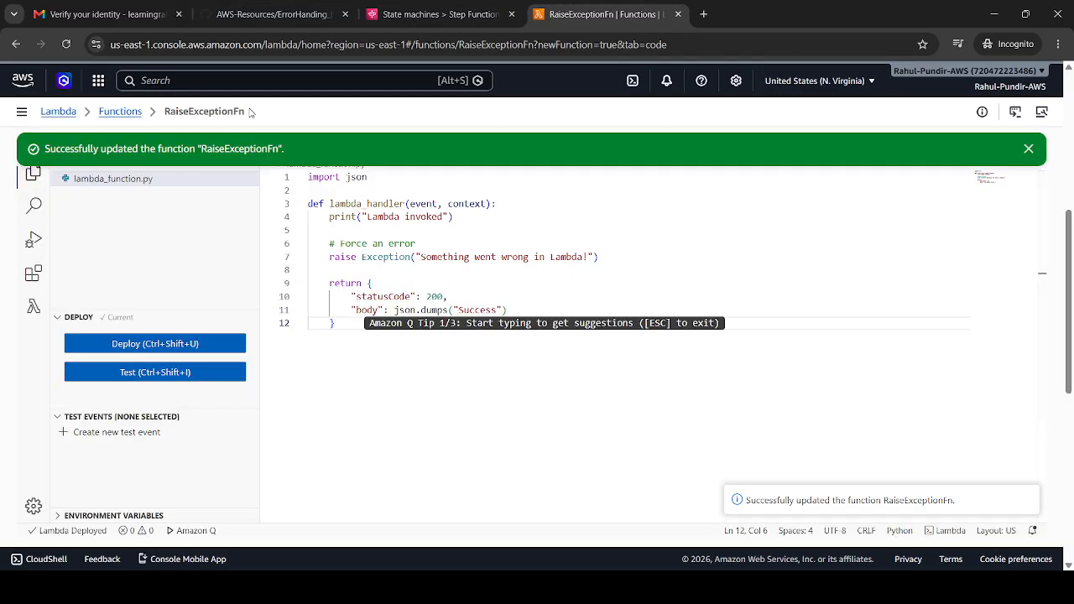
pyautogui.moveTo(251, 114); pyautogui.dragTo(163, 119)
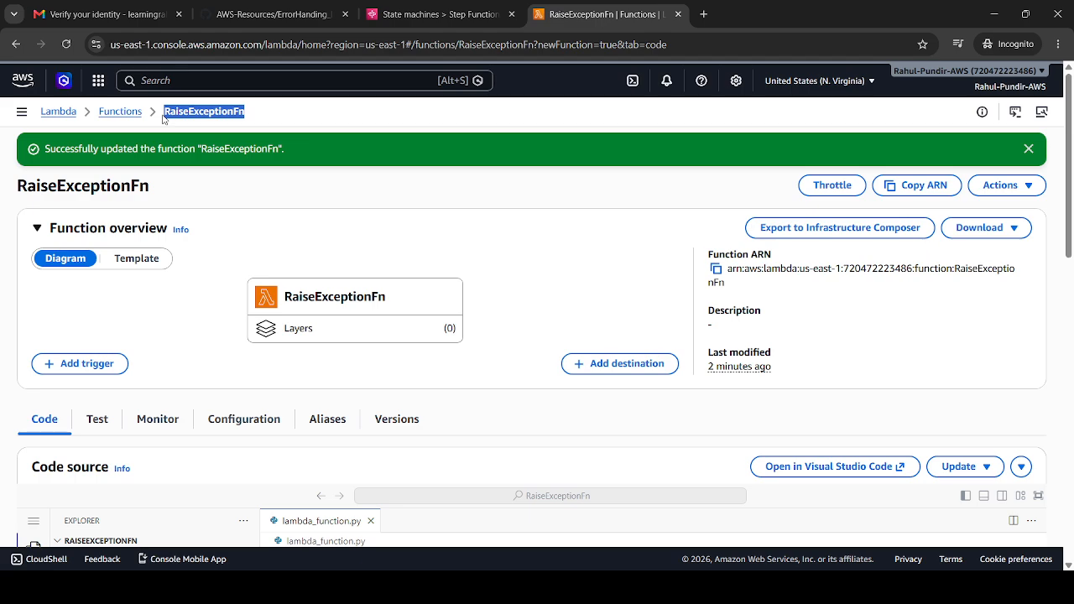
pyautogui.click(436, 10)
pyautogui.press('BackSpace')
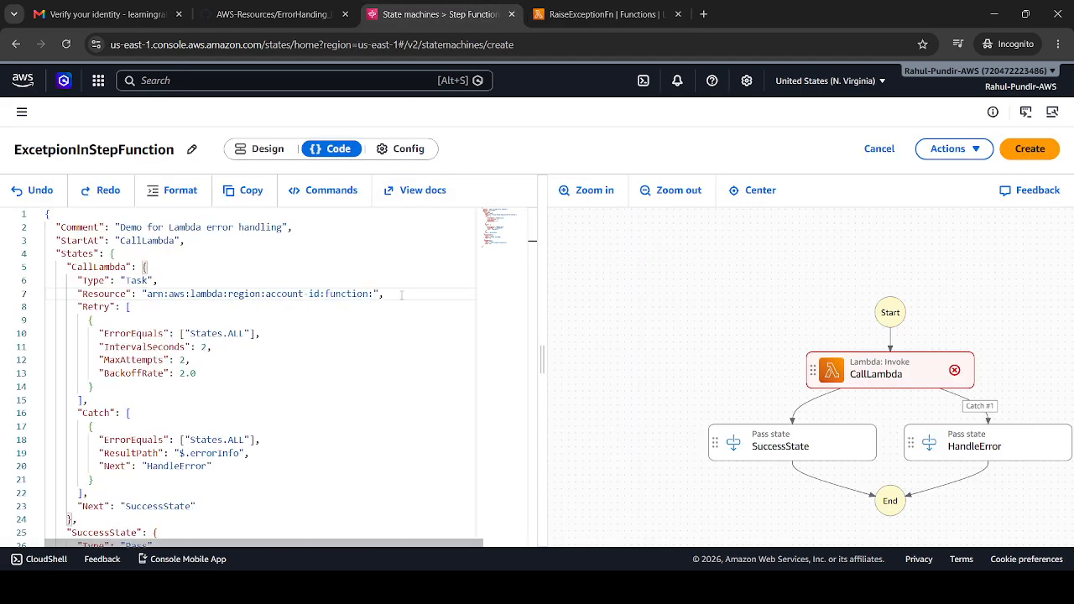
pyautogui.hotkey('ctrl', 'v')
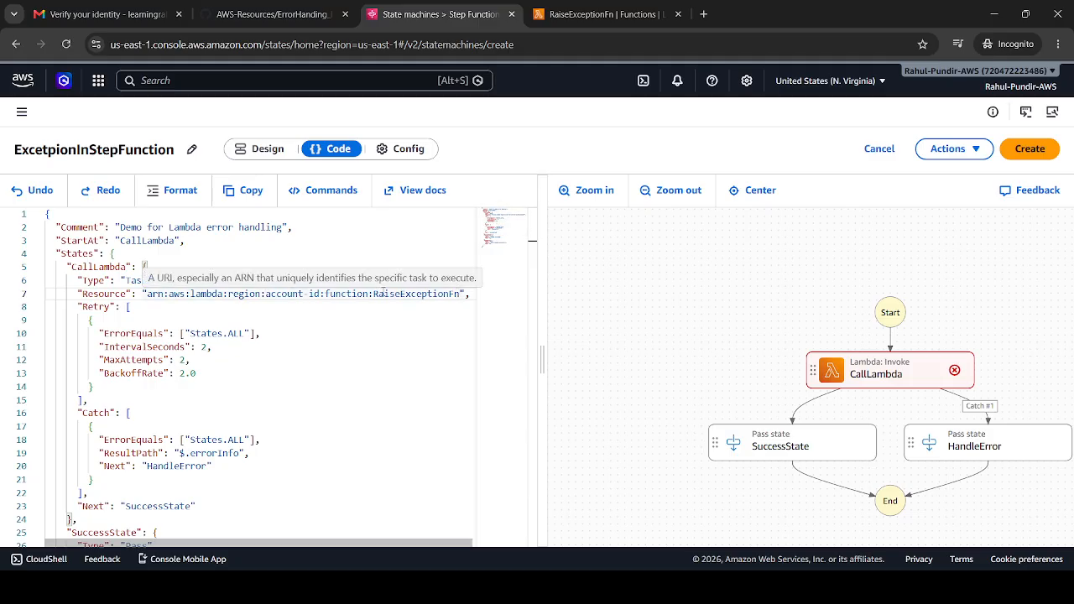
# Examine the Retry and Catch settings of CallLambda and how the definition leads to SuccessState and HandleError
pyautogui.scroll(-1, 501, 233)
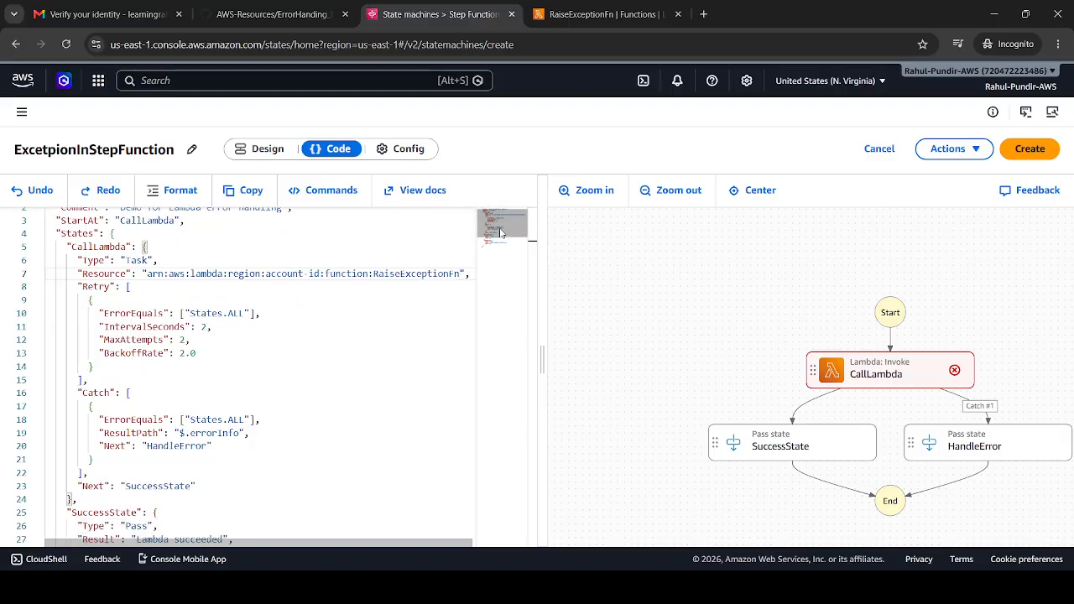
pyautogui.scroll(-2, 502, 233)
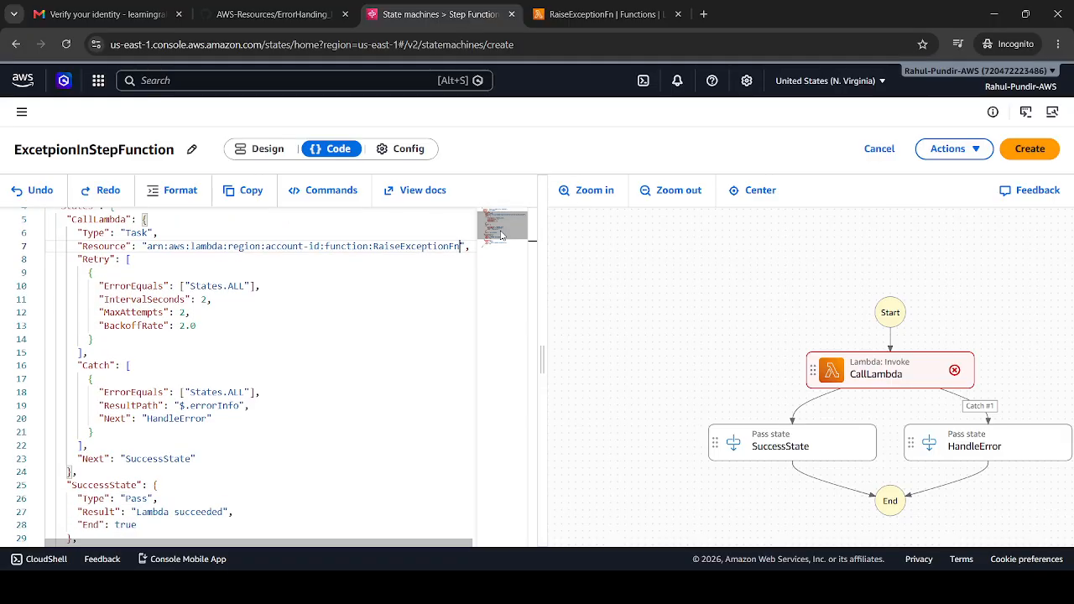
pyautogui.doubleClick(166, 446)
pyautogui.doubleClick(190, 405)
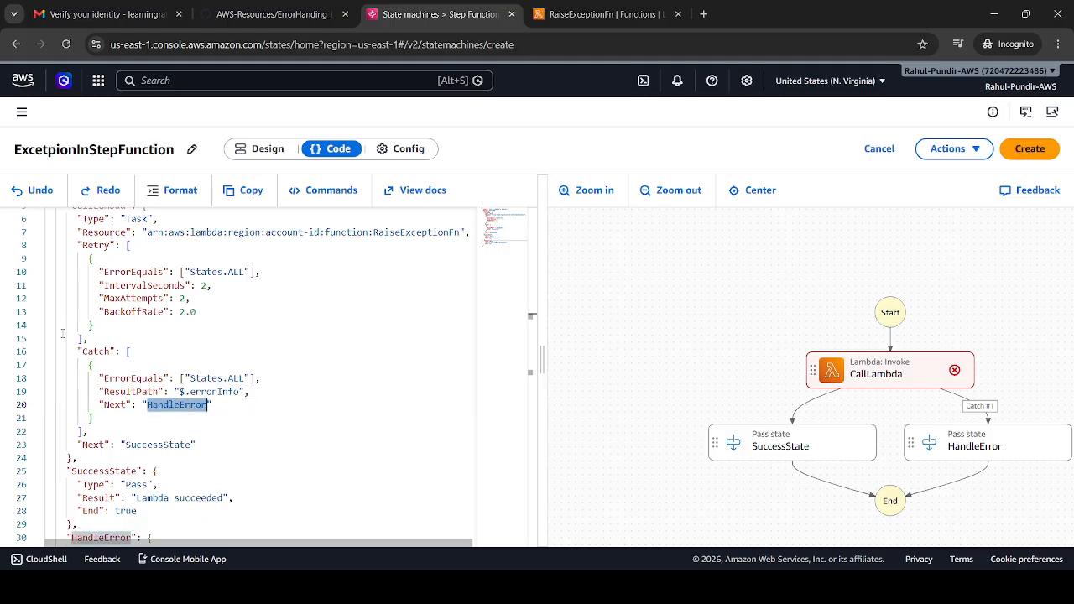
pyautogui.doubleClick(96, 351)
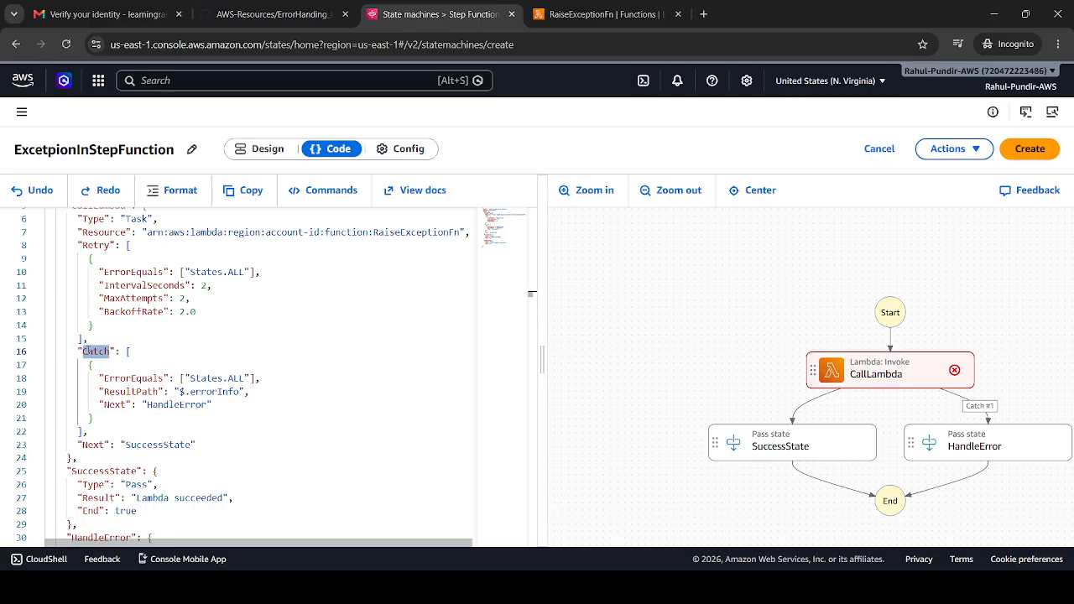
pyautogui.doubleClick(134, 379)
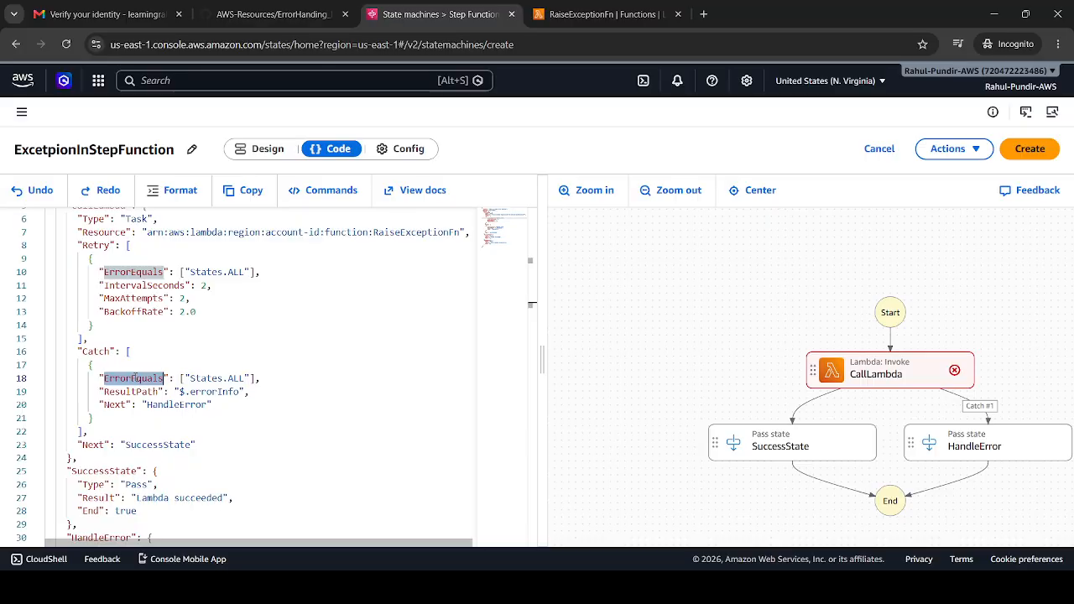
pyautogui.doubleClick(118, 392)
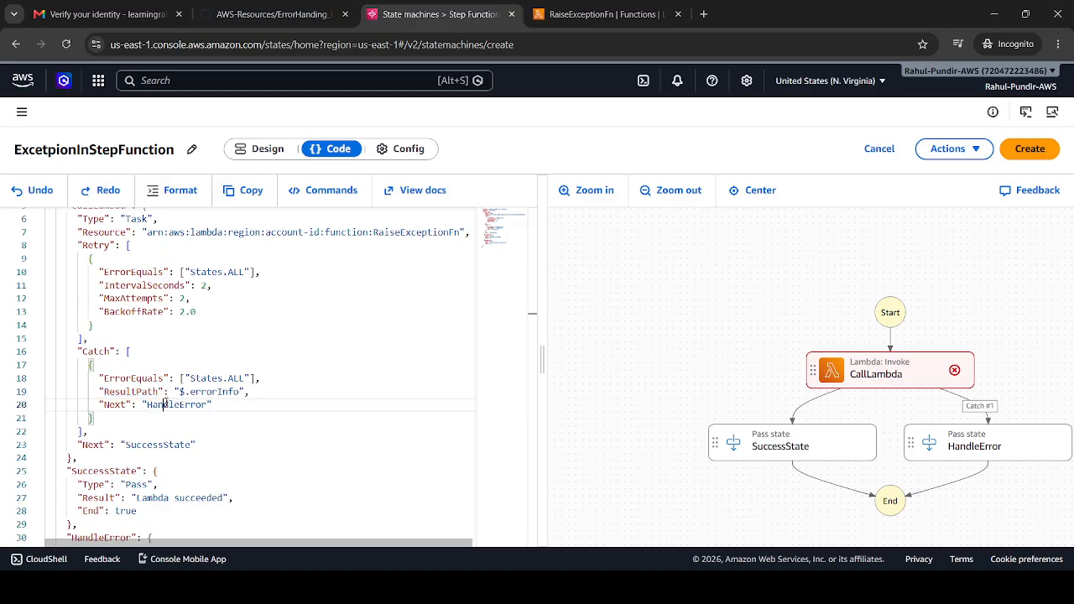
pyautogui.doubleClick(166, 404)
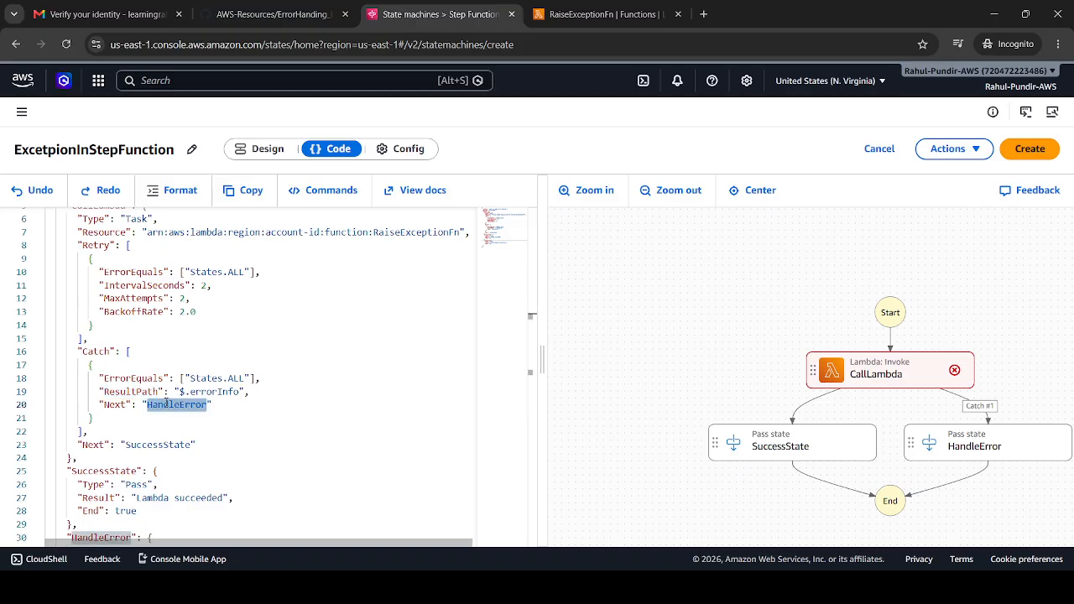
pyautogui.moveTo(98, 271); pyautogui.dragTo(172, 298)
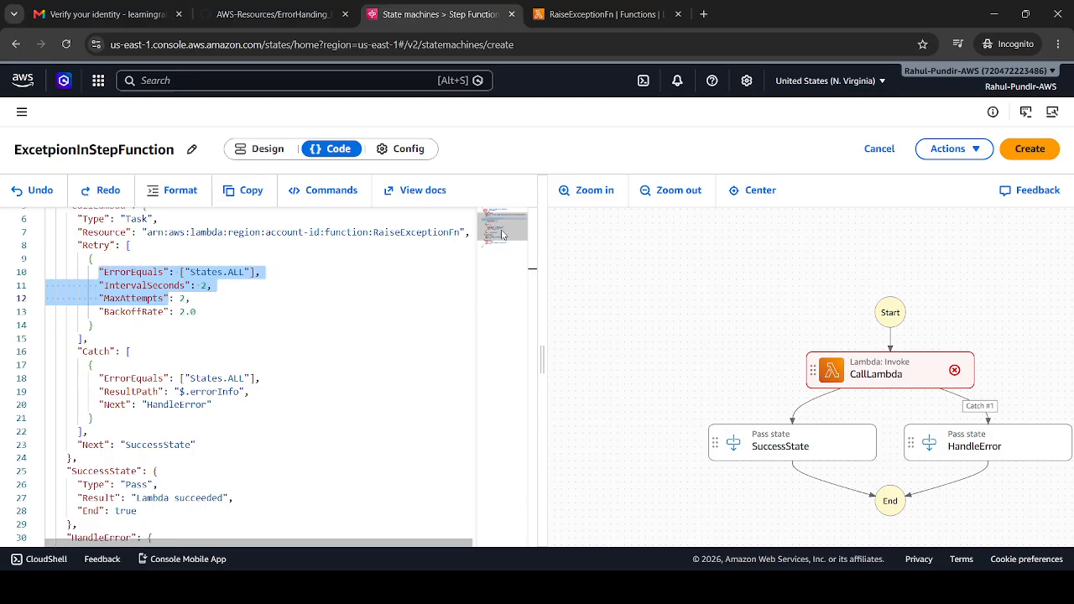
pyautogui.moveTo(502, 234); pyautogui.dragTo(502, 228)
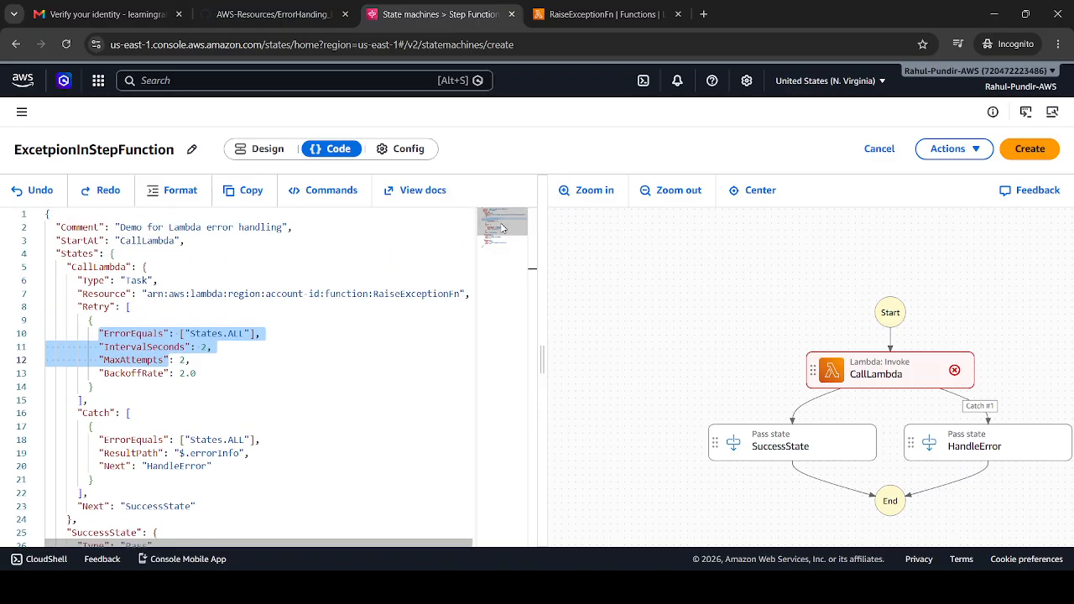
pyautogui.moveTo(502, 229); pyautogui.dragTo(508, 243)
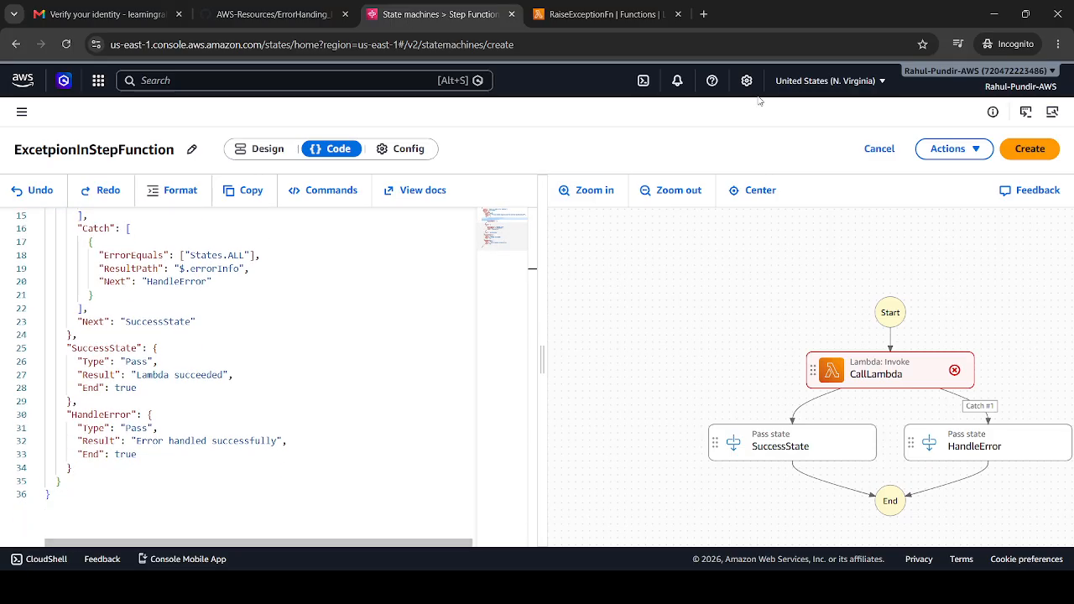
# Try to create the state machine from the current definition
pyautogui.click(1015, 148)
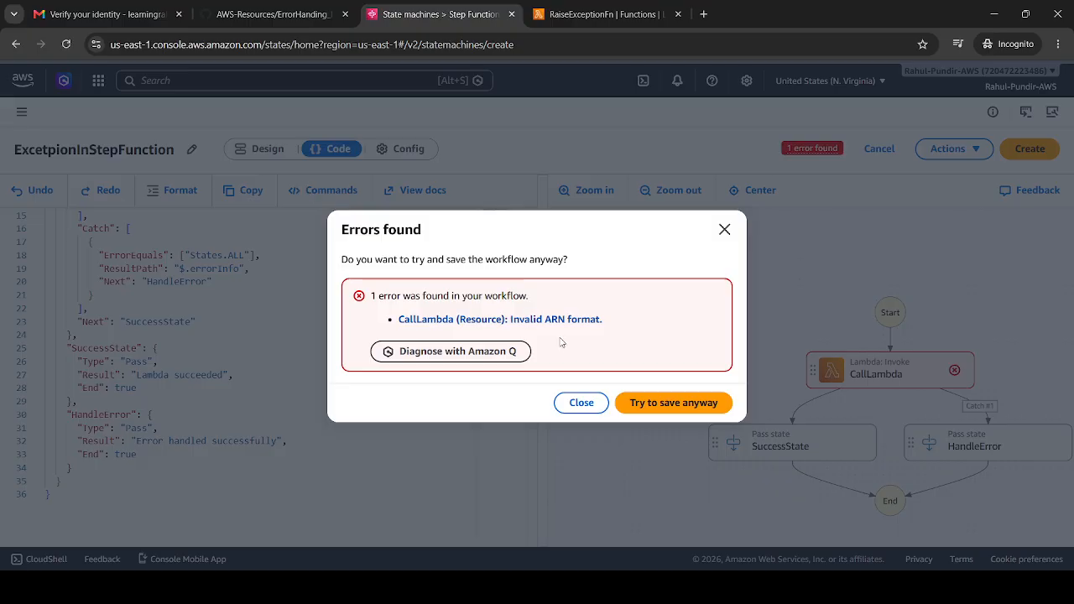
pyautogui.click(582, 402)
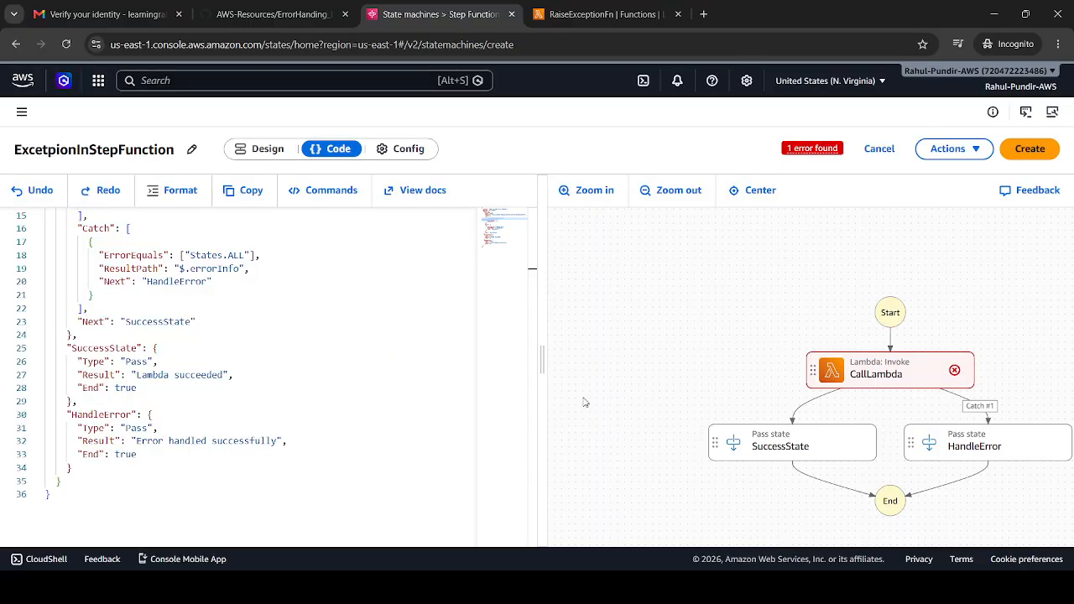
# Replace the whole CallLambda Resource value with the full function ARN copied from RaiseExceptionFn in Lambda
pyautogui.click(622, 10)
pyautogui.click(113, 111)
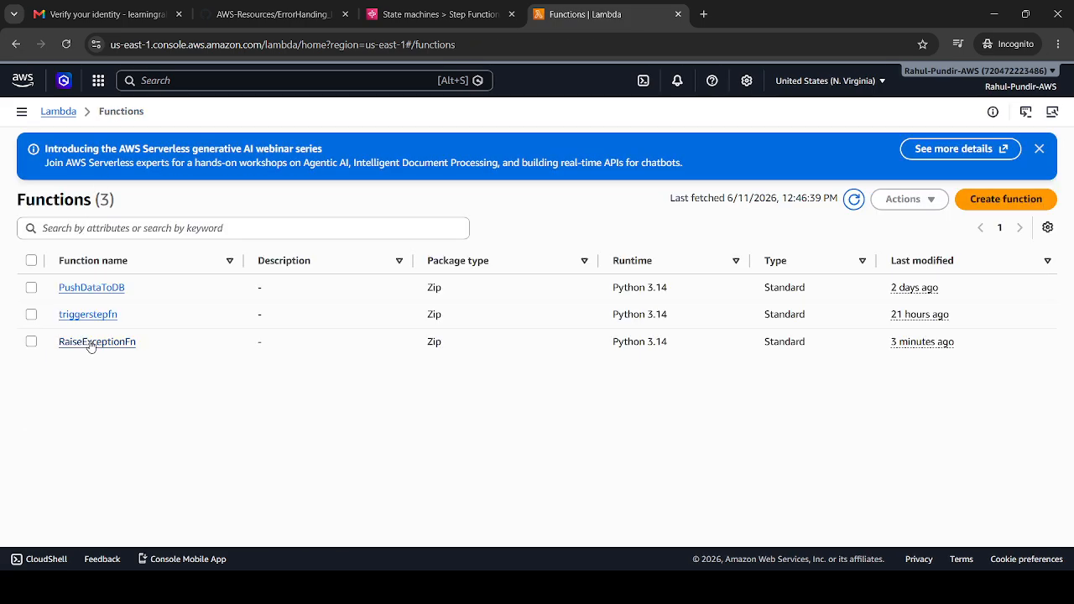
pyautogui.click(90, 341)
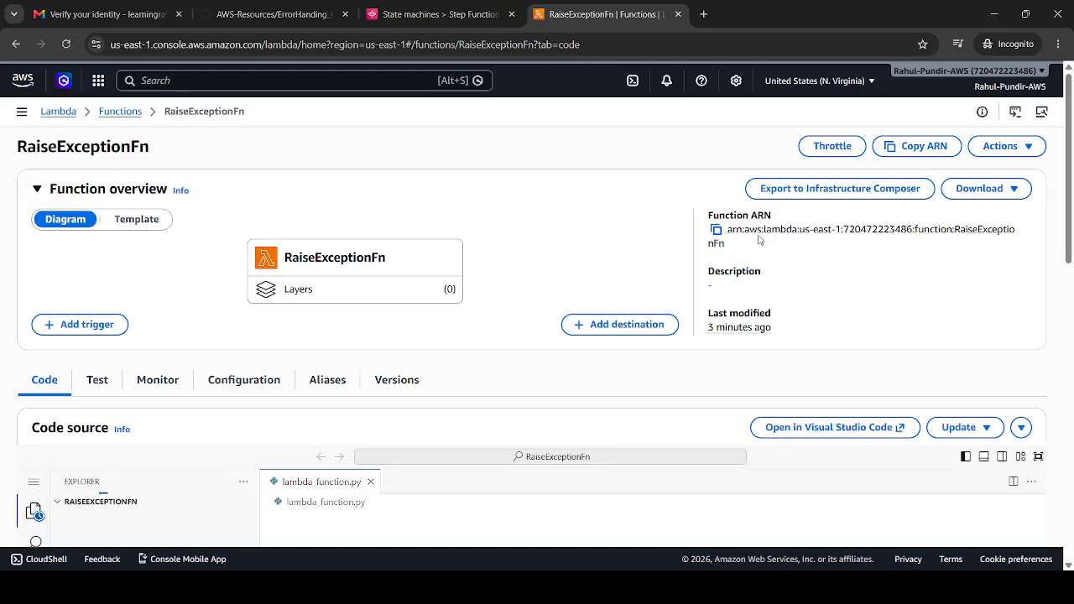
pyautogui.click(717, 231)
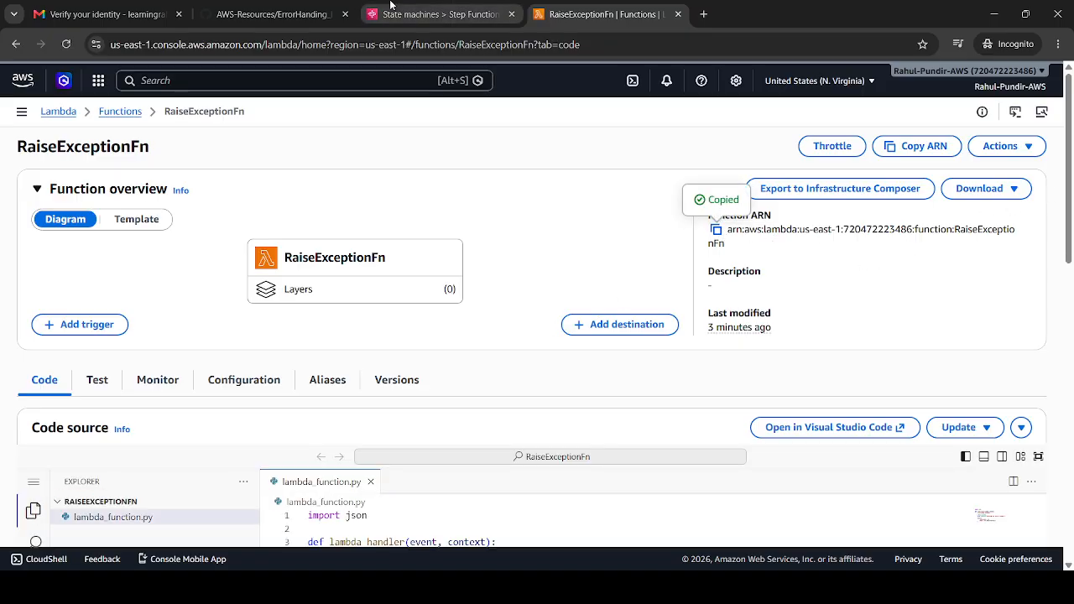
pyautogui.click(436, 15)
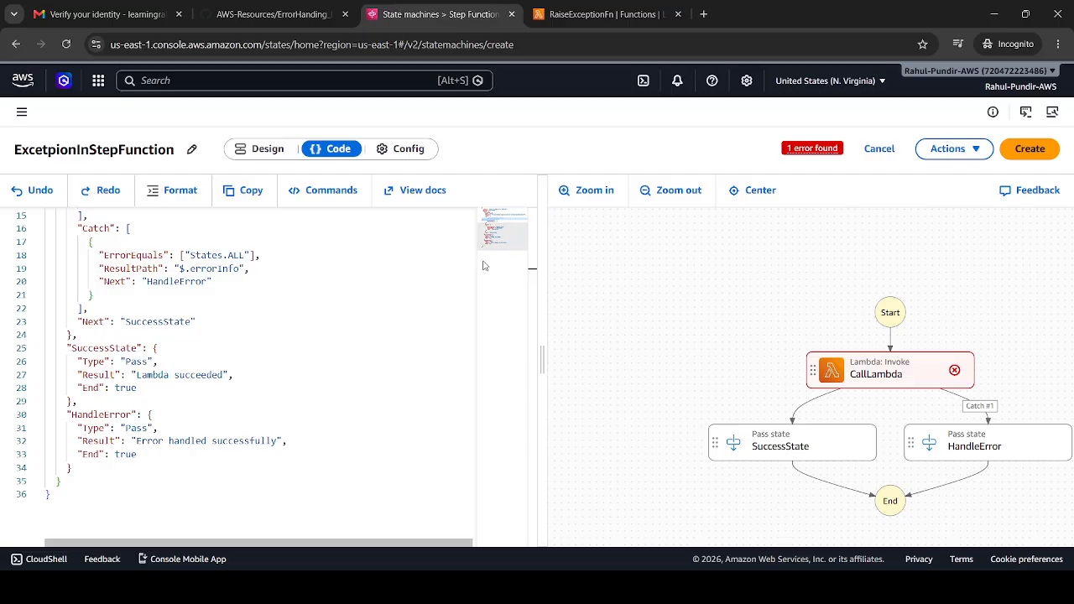
pyautogui.scroll(3, 153, 309)
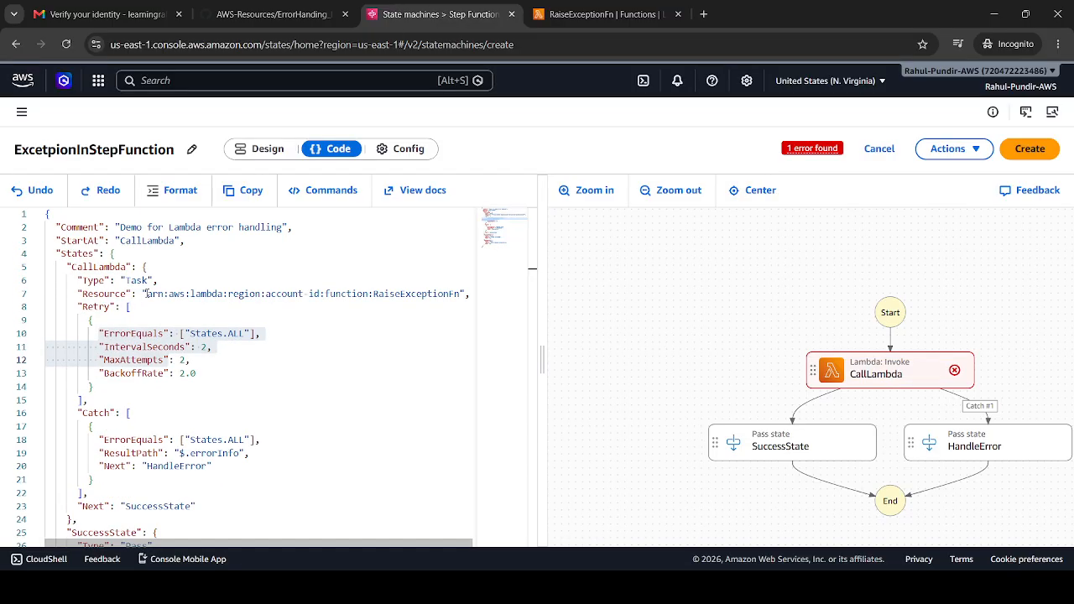
pyautogui.moveTo(147, 294); pyautogui.dragTo(464, 294)
pyautogui.press('BackSpace')
pyautogui.hotkey('ctrl', 'v')
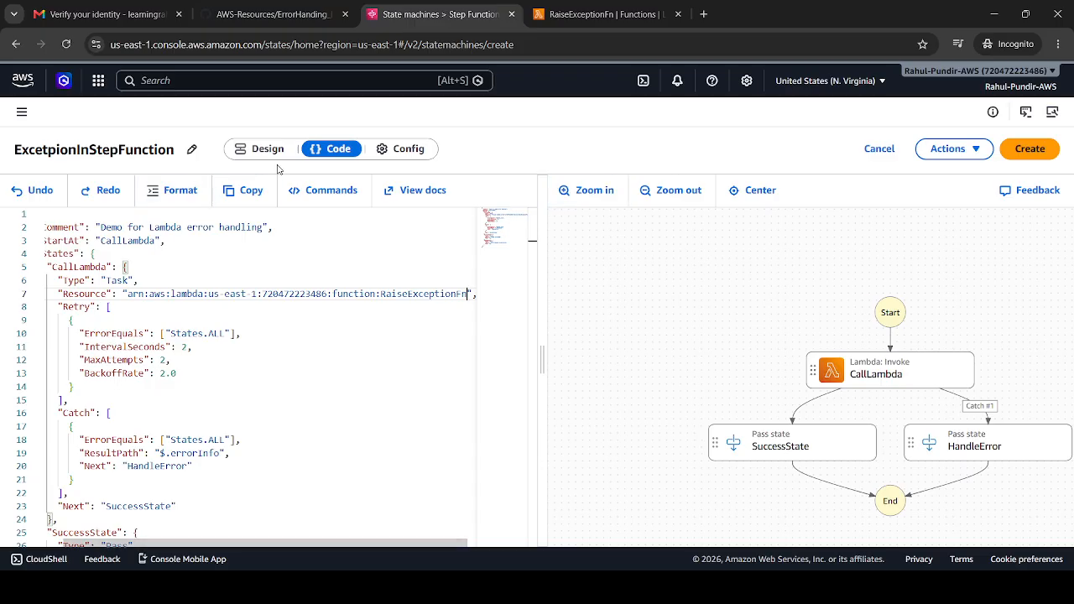
# Assign the existing roleforstepfunction as the execution role in the state machine's configuration and create the state machine
pyautogui.click(1023, 149)
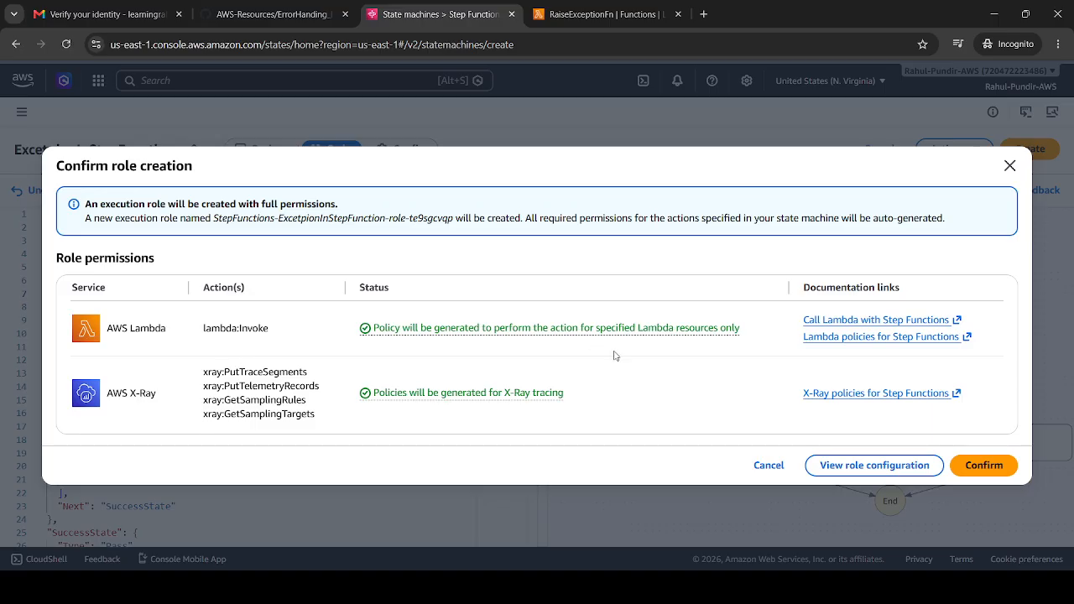
pyautogui.click(842, 467)
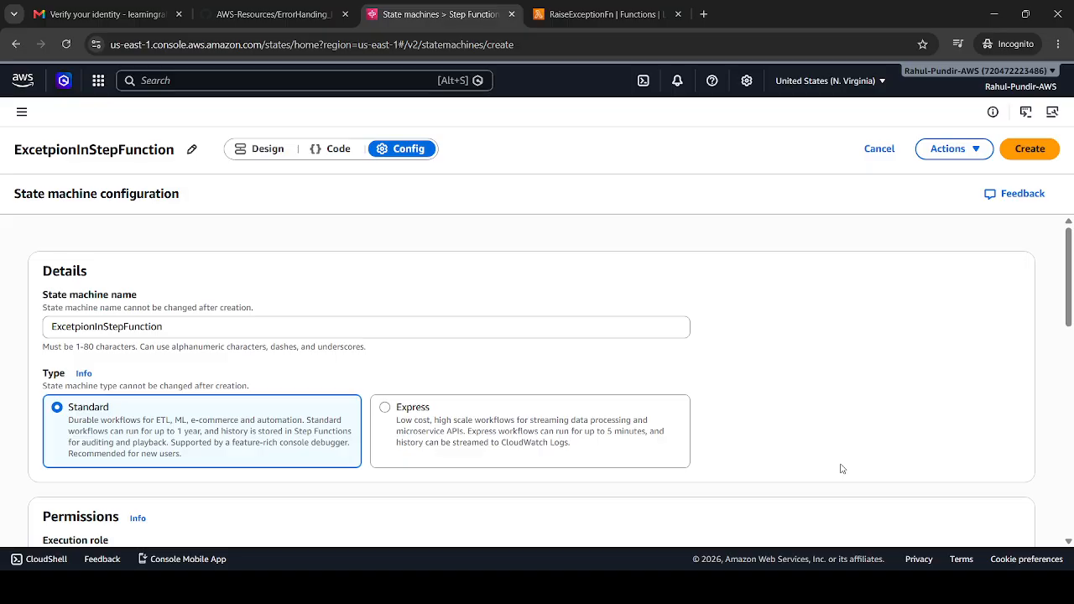
pyautogui.moveTo(1068, 281); pyautogui.dragTo(1068, 359)
pyautogui.click(419, 325)
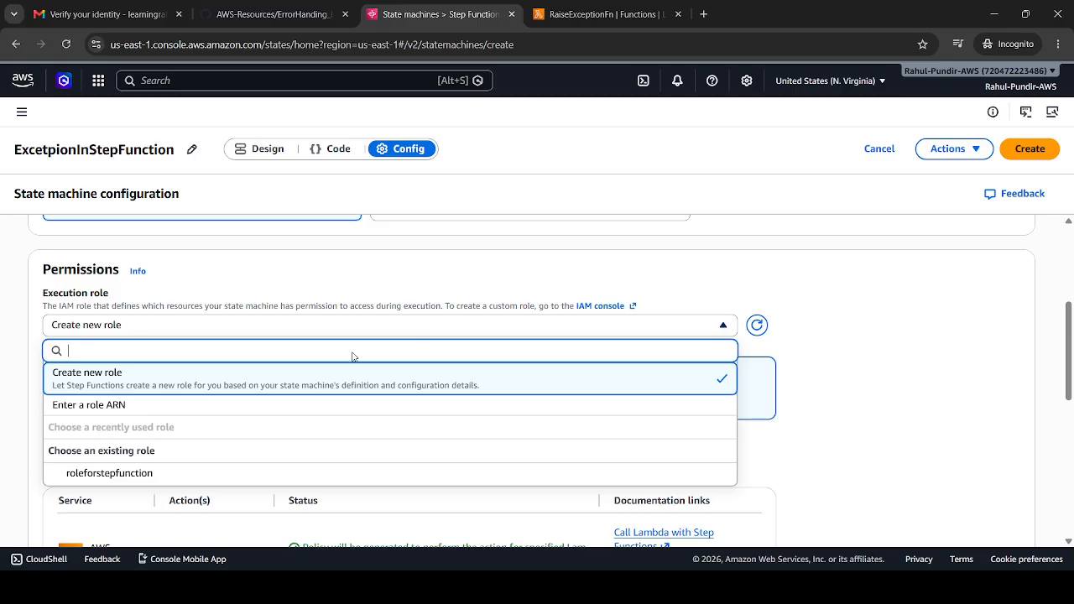
pyautogui.click(132, 474)
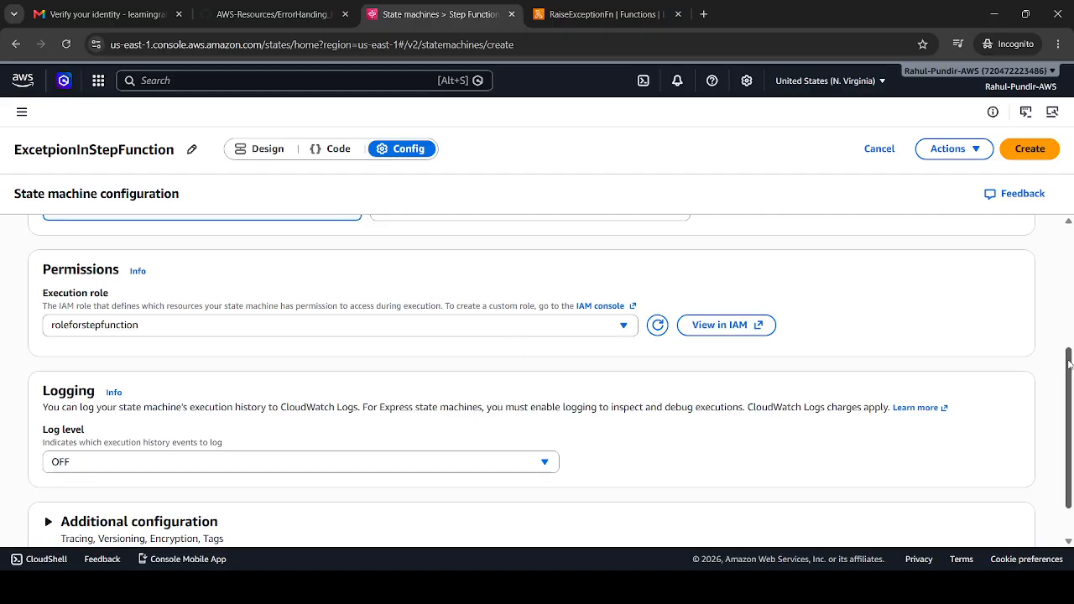
pyautogui.click(1042, 155)
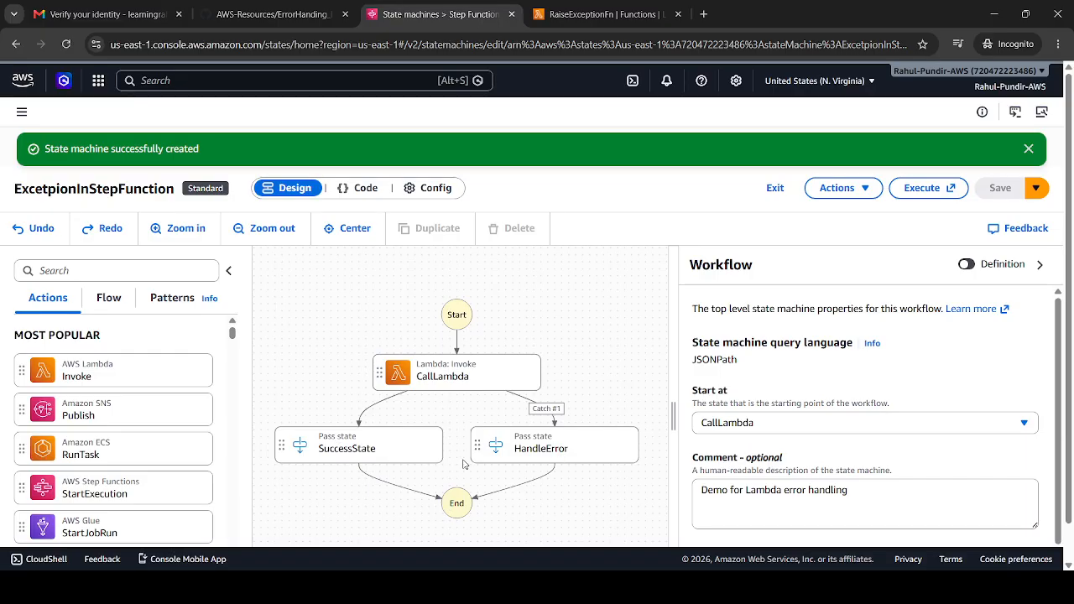
# Start an execution of the ExcetpionInStepFunction state machine with the default name and no custom input
pyautogui.click(921, 191)
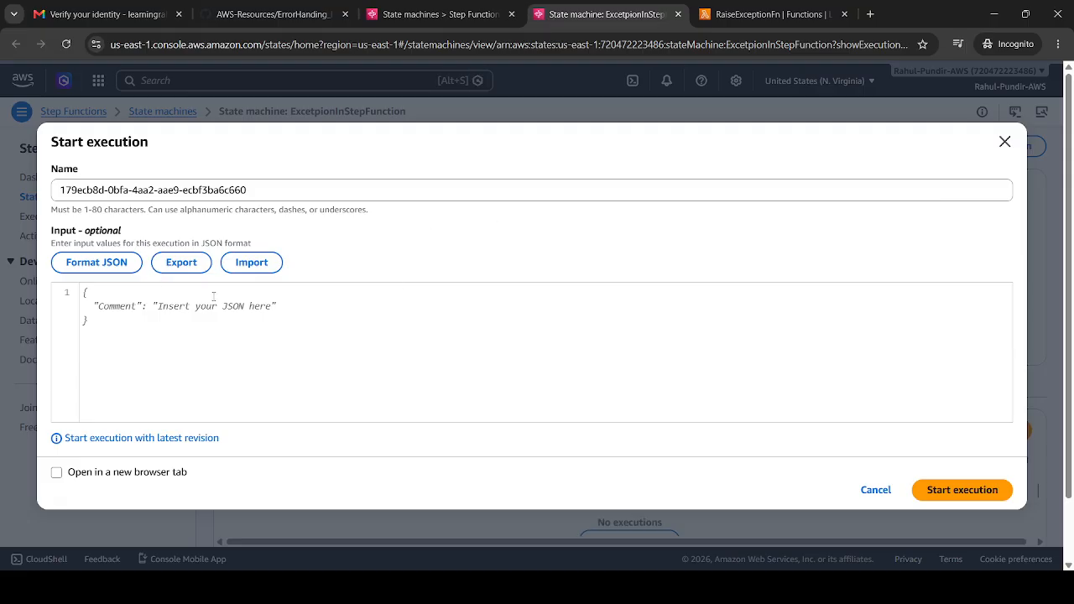
pyautogui.click(927, 491)
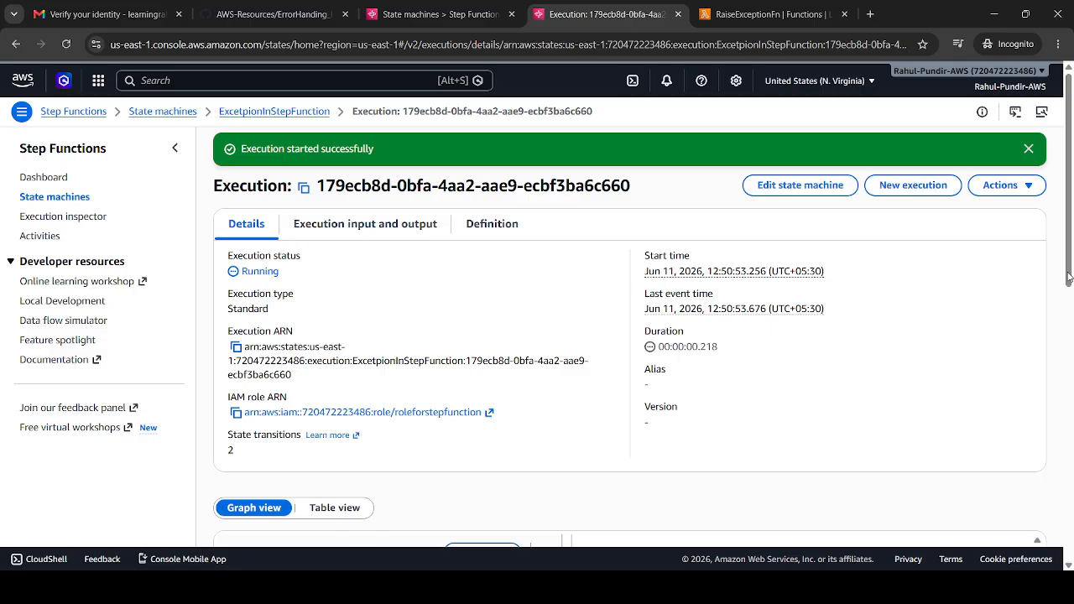
# Inspect the input and output of the CallLambda and HandleError states in the execution's graph
pyautogui.moveTo(1065, 282); pyautogui.dragTo(1069, 401)
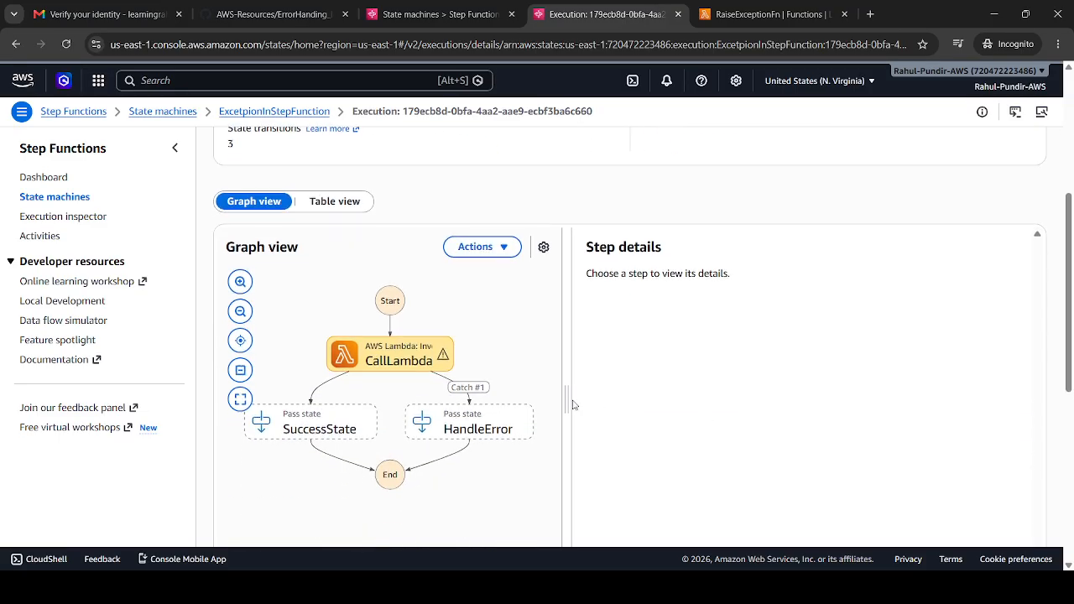
pyautogui.click(424, 371)
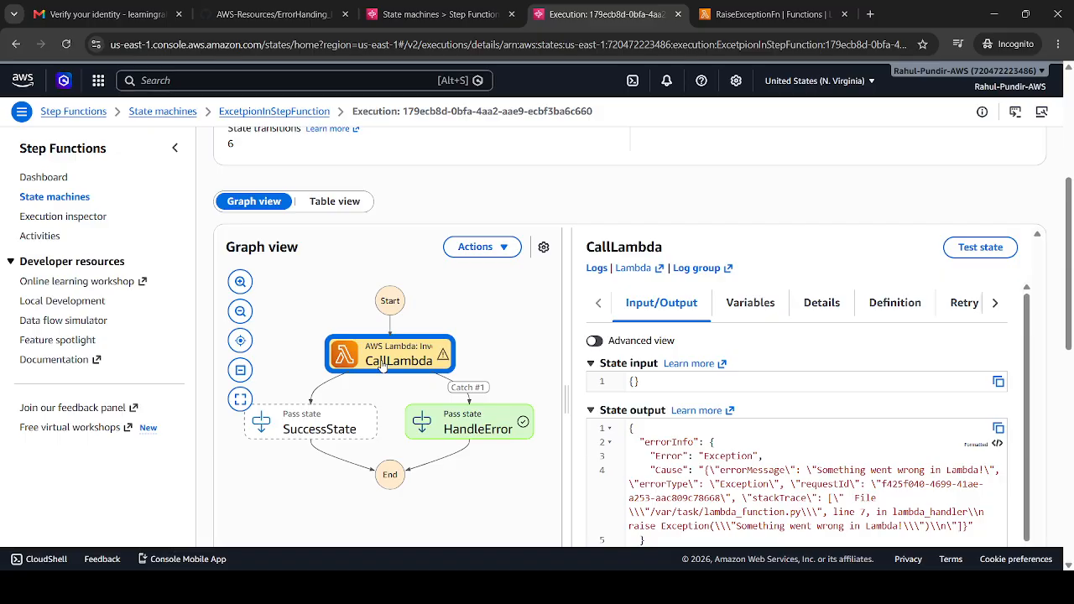
pyautogui.click(478, 428)
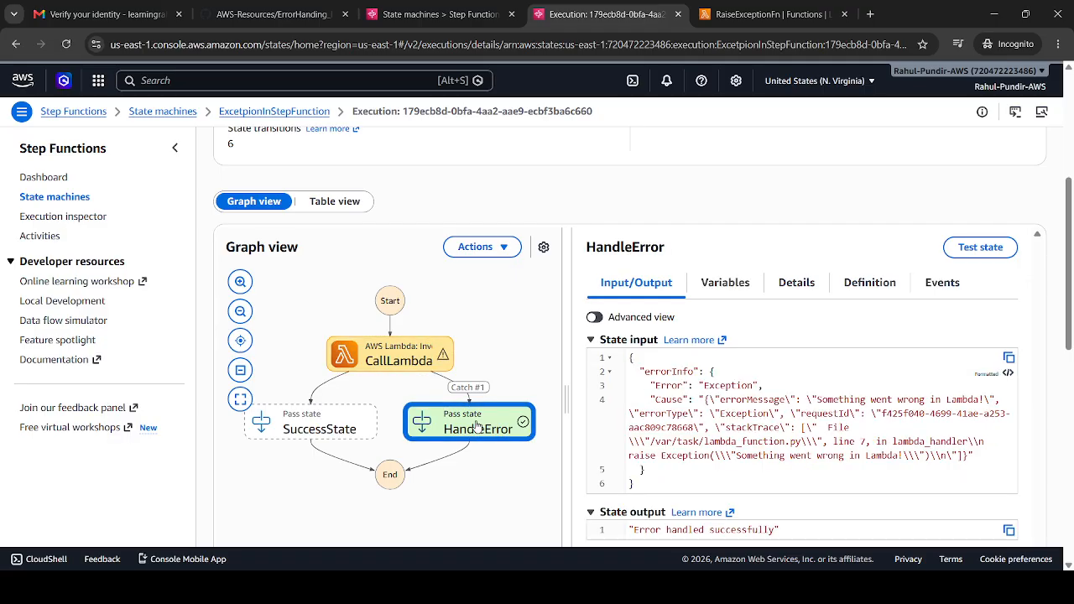